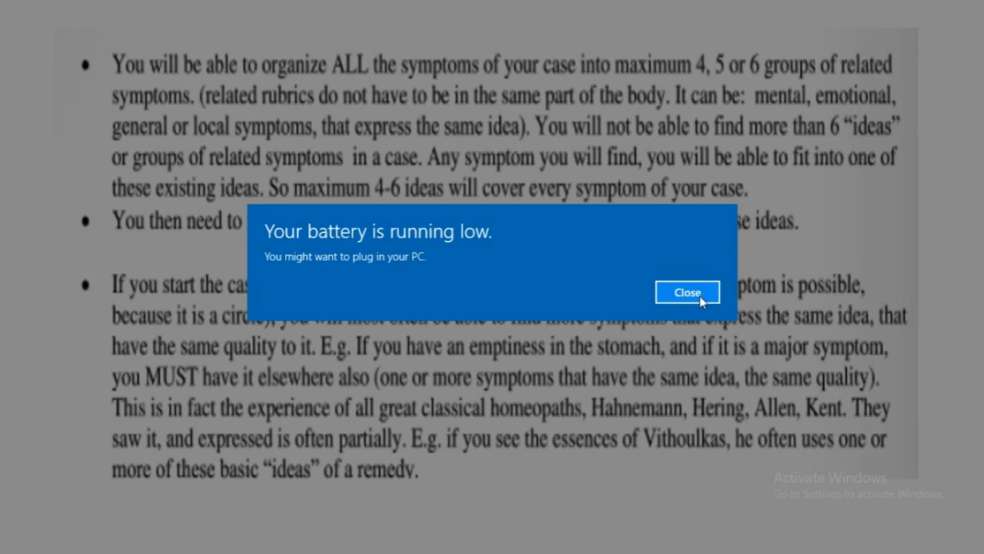
# Leave the slide show, switch to RadarOpus and close the open Therapeutic Pocketbook repertory
pyautogui.click(715, 293)
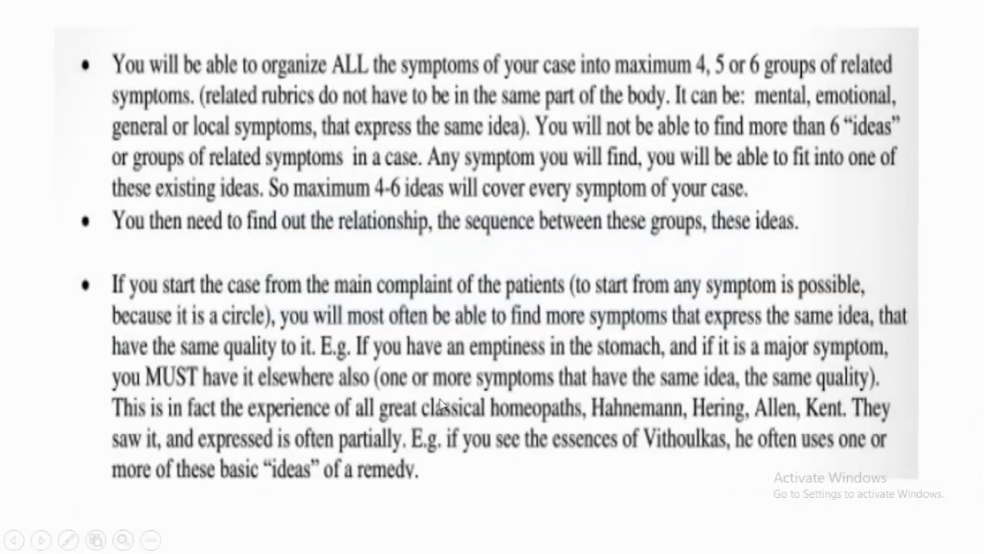
pyautogui.click(383, 417)
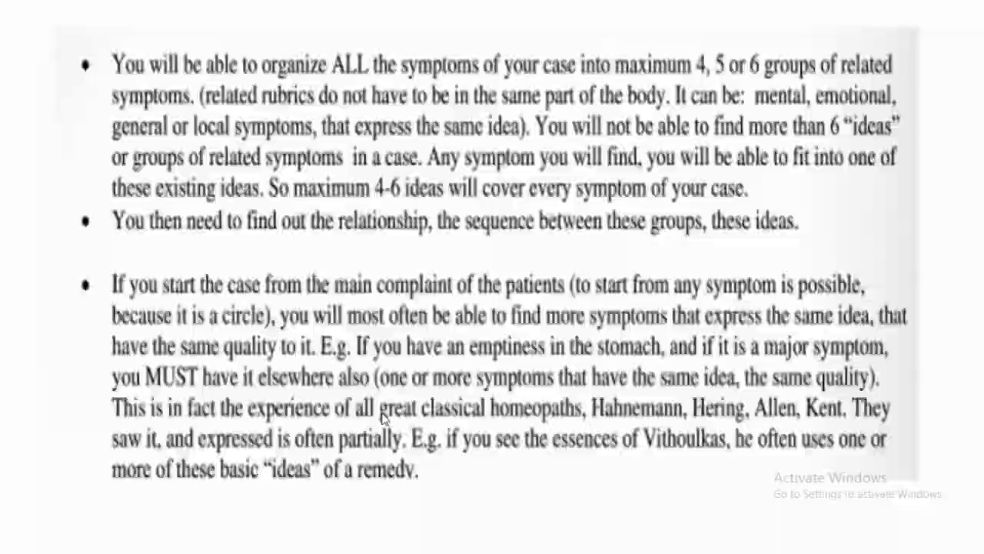
pyautogui.press('Escape')
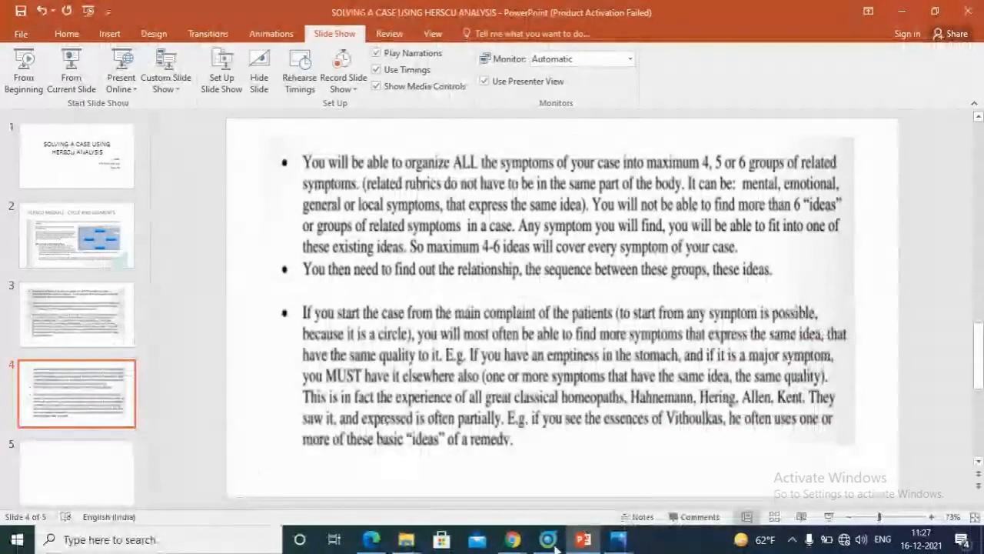
pyautogui.click(544, 541)
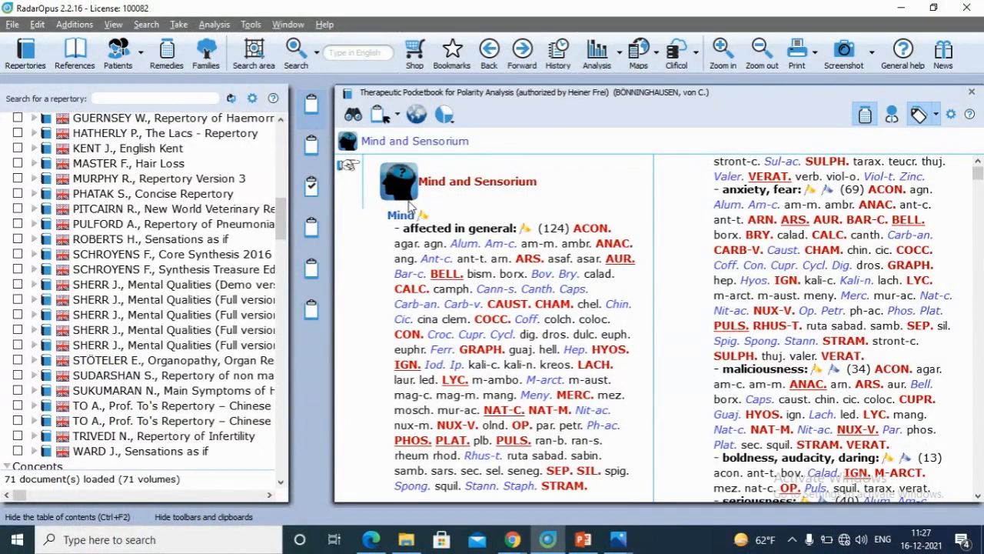
pyautogui.click(972, 91)
# Filter the repertory list by "sy" and open the Synthesis Treasure Edition 2009V repertory
pyautogui.moveTo(279, 221); pyautogui.dragTo(290, 132)
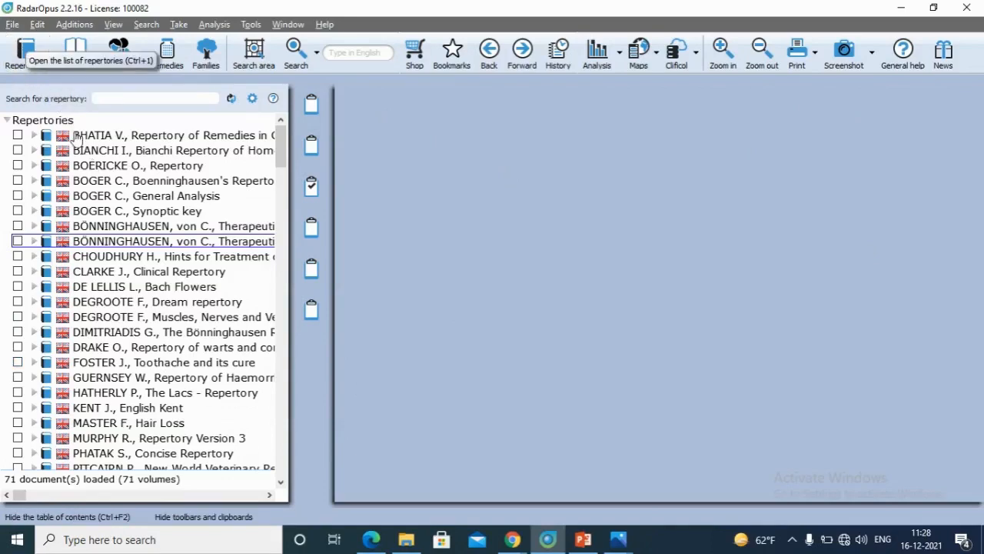
pyautogui.scroll(-5, 79, 139)
pyautogui.scroll(6, 80, 142)
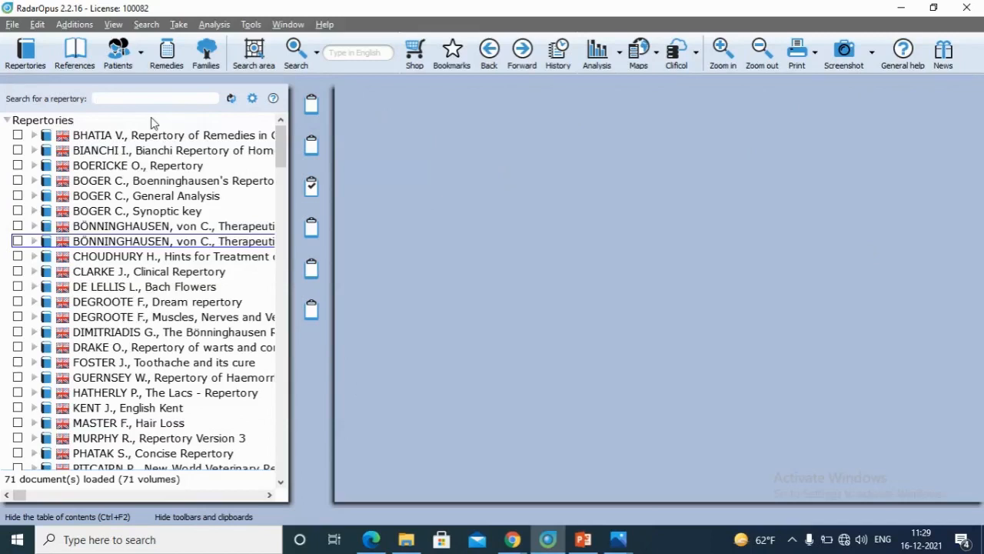
pyautogui.scroll(-6, 167, 307)
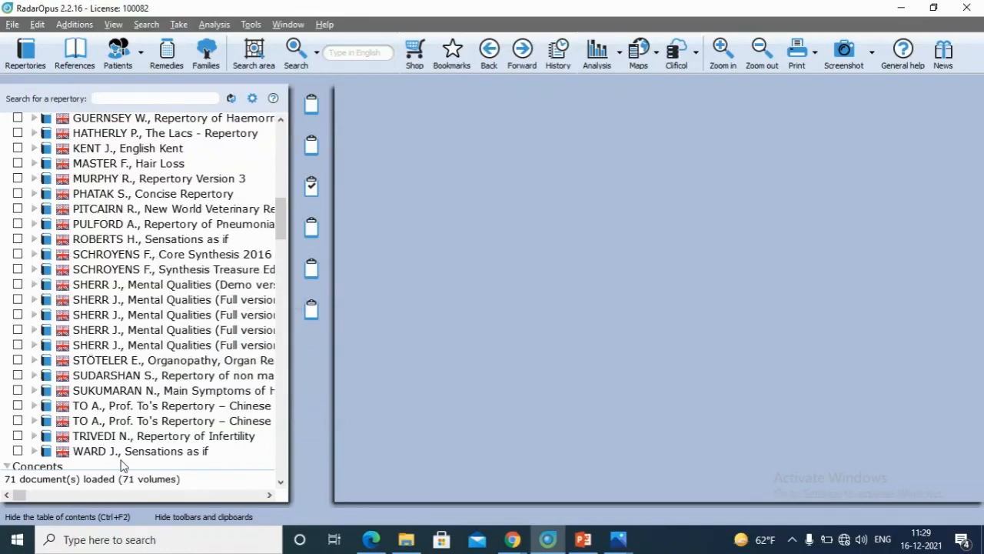
pyautogui.scroll(6, 121, 464)
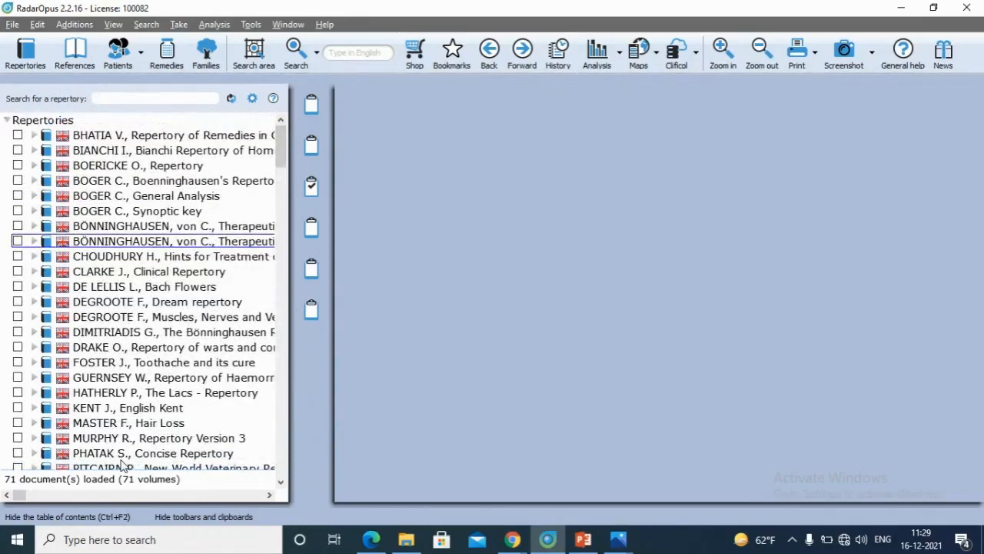
pyautogui.write('sy')
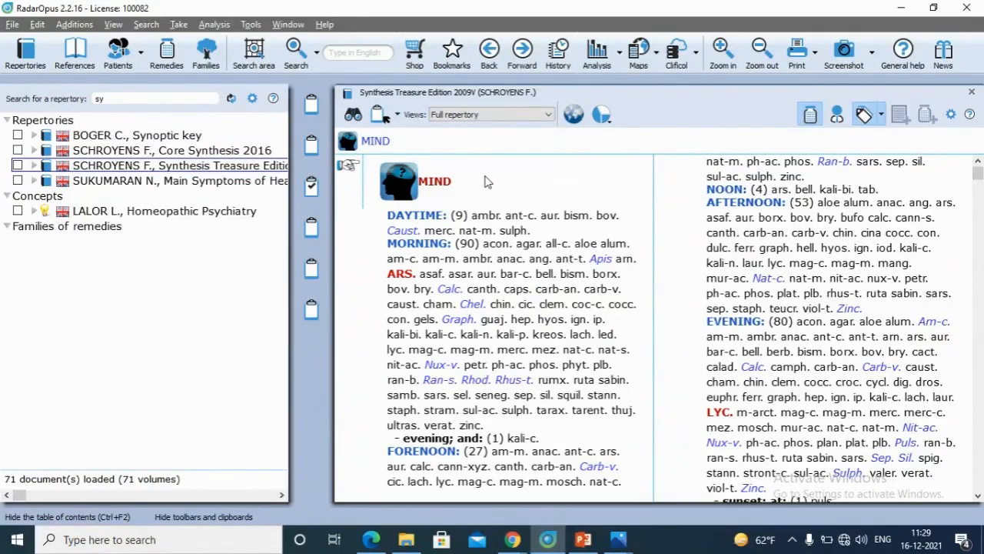
# Look up the itching rubric in the Skin chapter of the Synthesis repertory and leave the chapter navigation
pyautogui.click(354, 114)
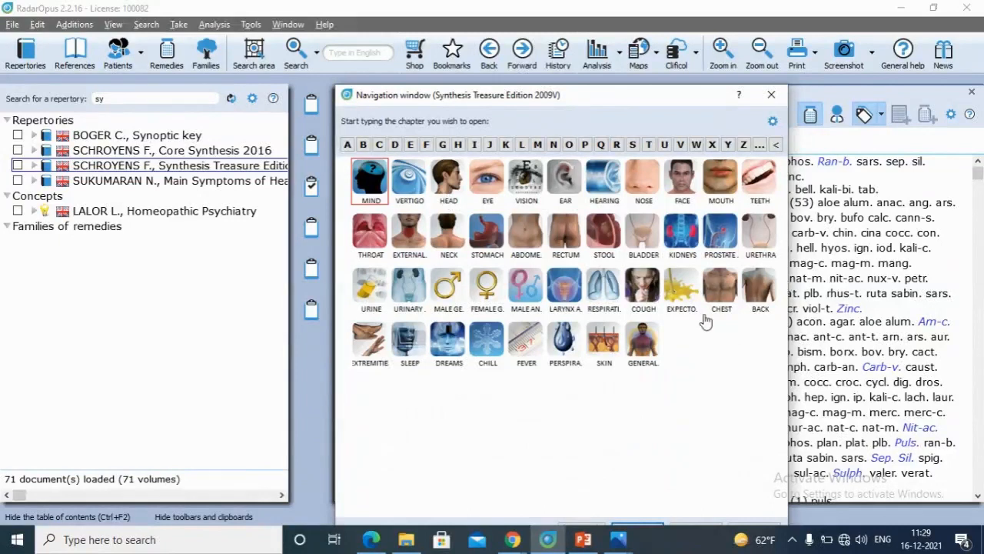
pyautogui.click(605, 353)
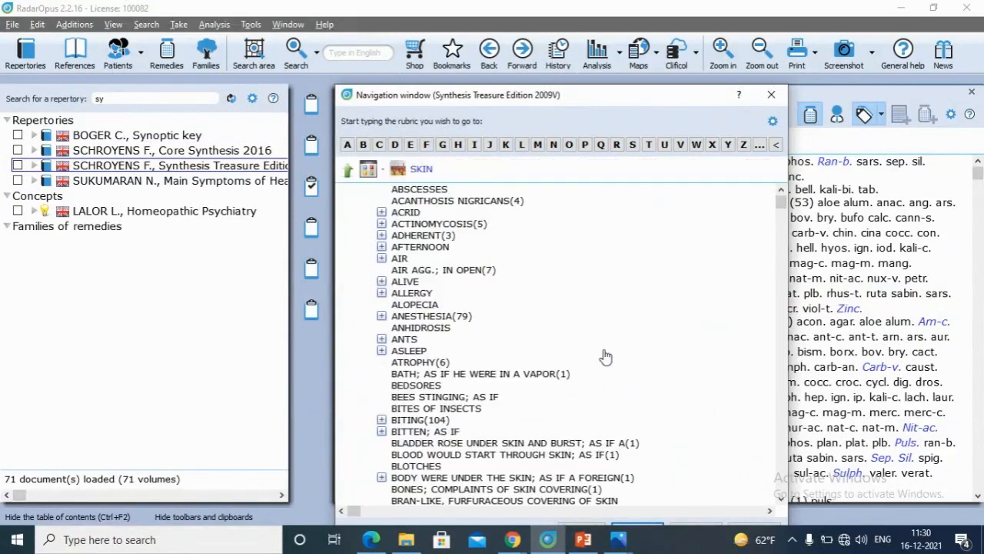
pyautogui.scroll(-14, 533, 281)
pyautogui.scroll(14, 534, 300)
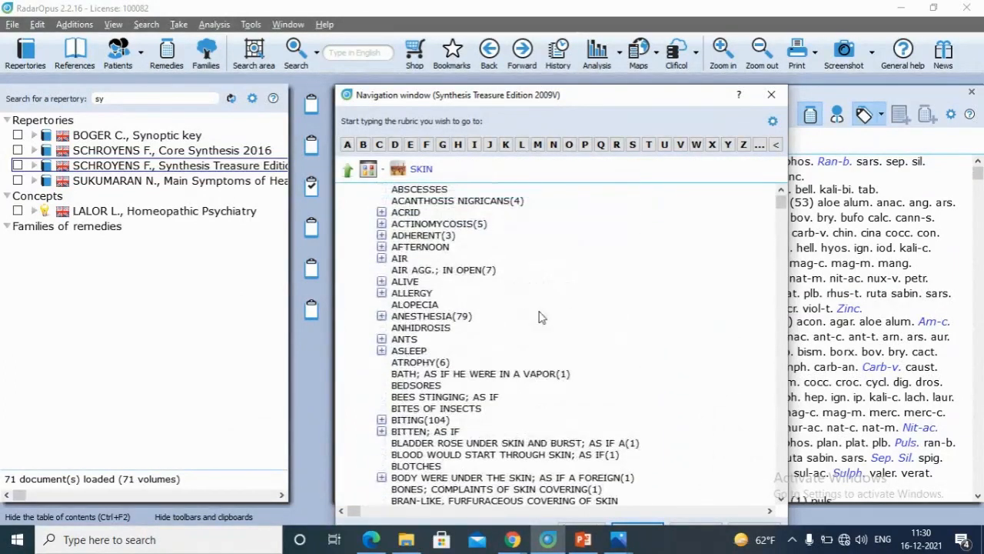
pyautogui.write('itc')
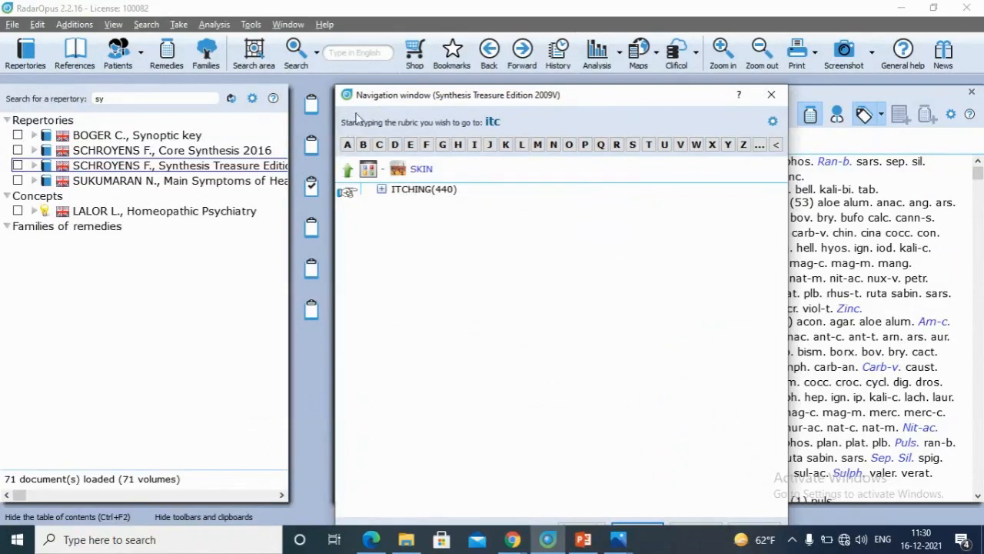
pyautogui.click(770, 96)
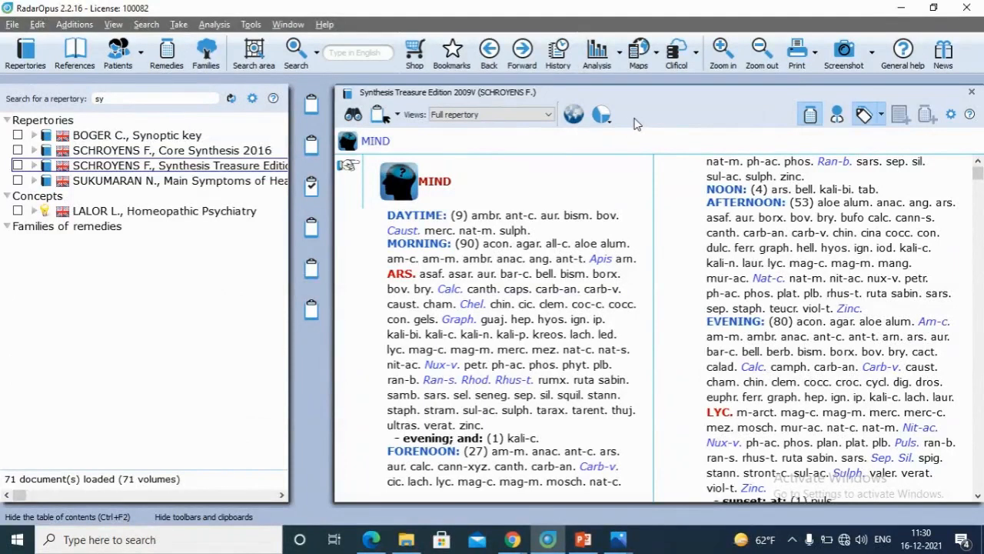
# Review the analysis strategies available for Clipboard 3 and close its analysis view
pyautogui.click(308, 189)
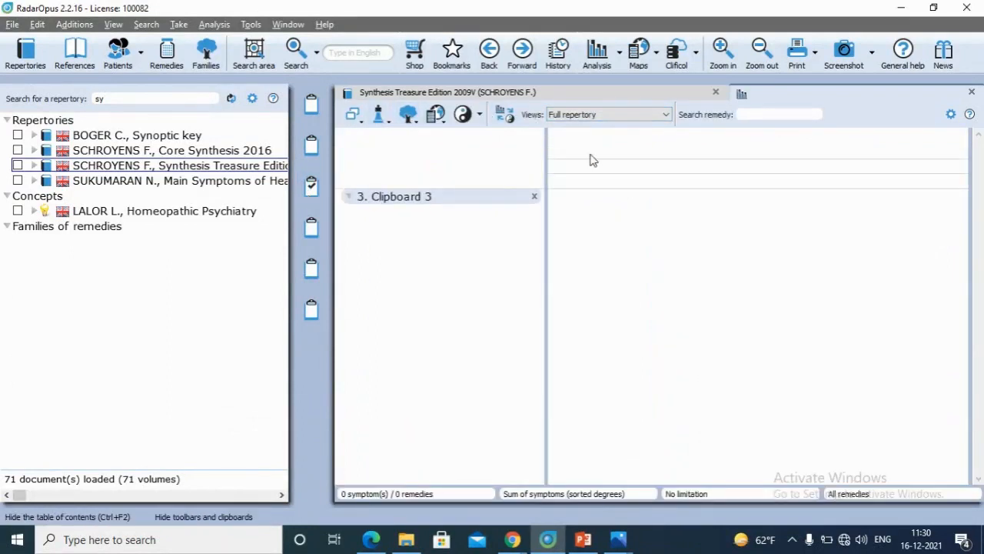
pyautogui.click(381, 118)
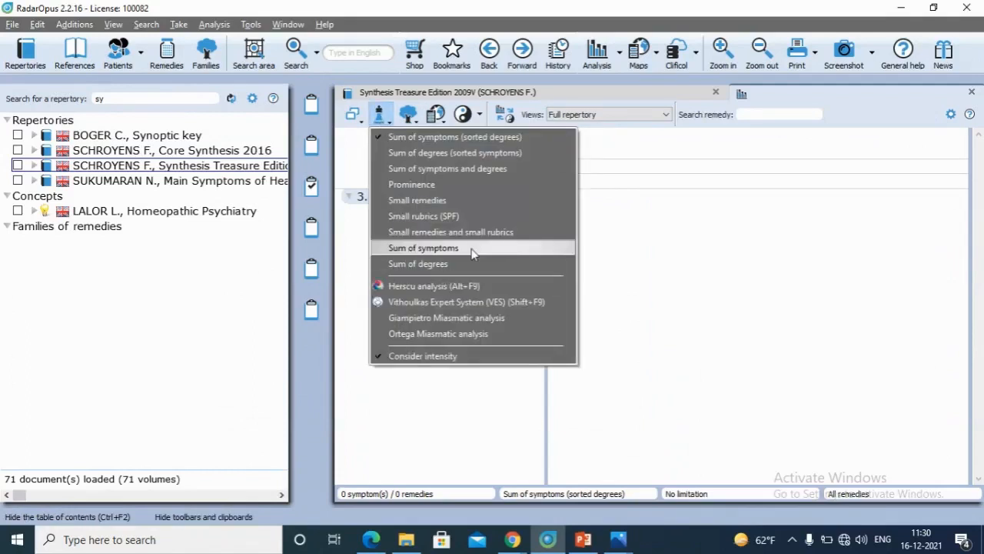
pyautogui.click(685, 239)
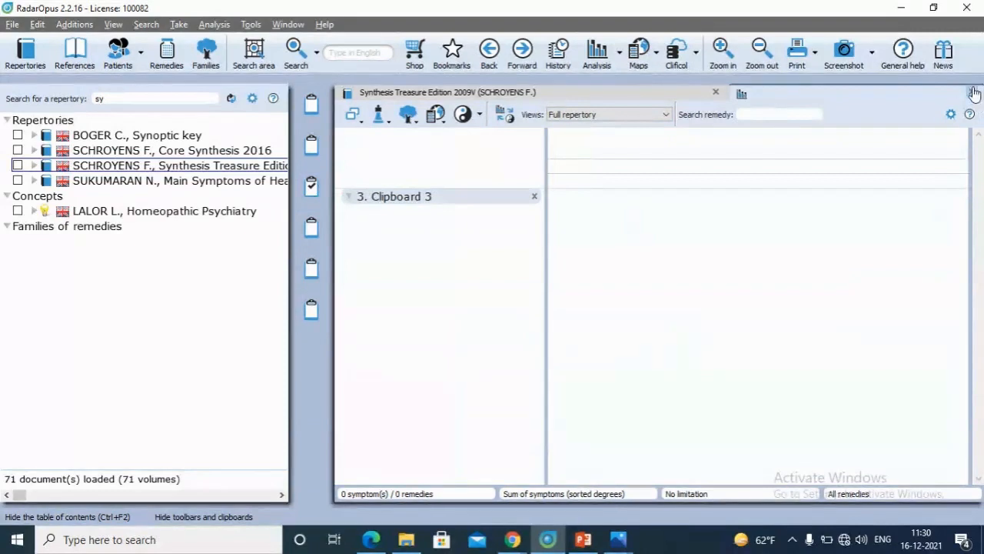
pyautogui.click(952, 114)
pyautogui.click(974, 93)
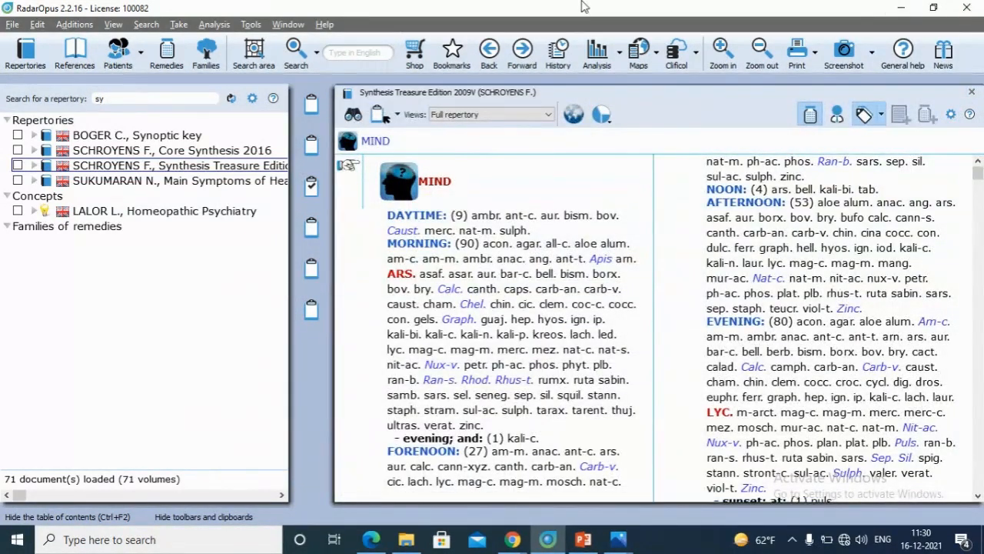
# Open the Herscu fundamental segments analysis and continue past the module's introduction
pyautogui.click(621, 55)
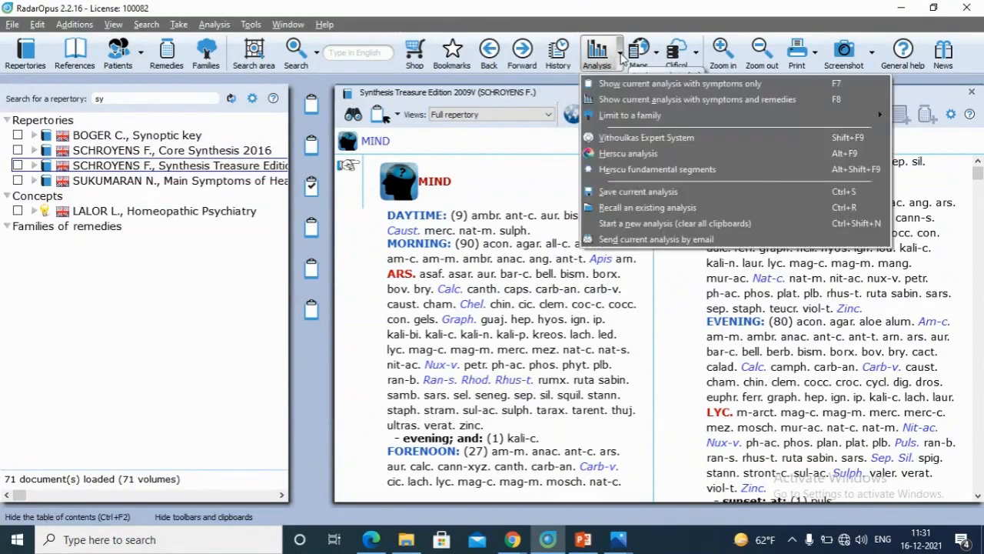
pyautogui.click(632, 171)
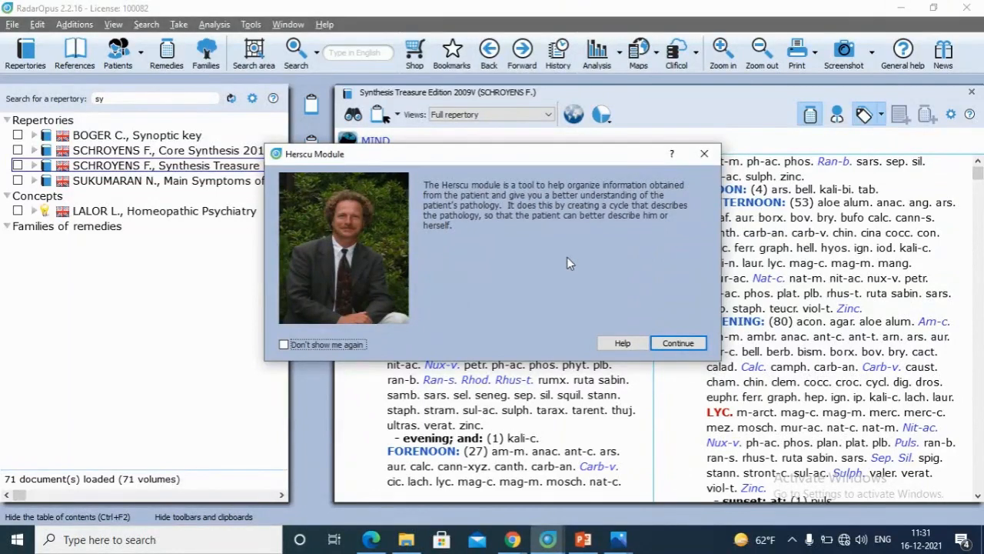
pyautogui.click(695, 342)
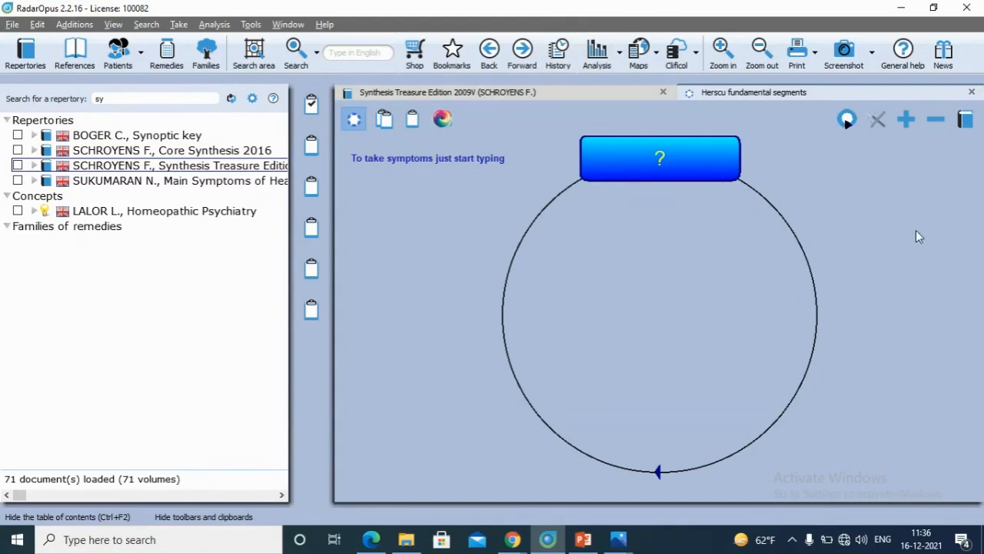
# Add the Mind - Jealousy rubric as the first symptom of the empty Herscu segment
pyautogui.write('min')
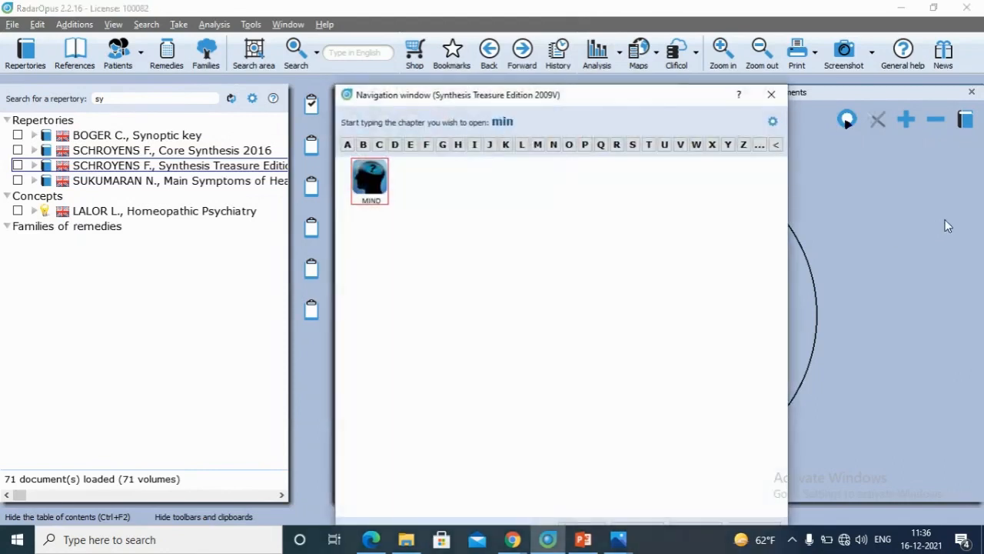
pyautogui.press('Return')
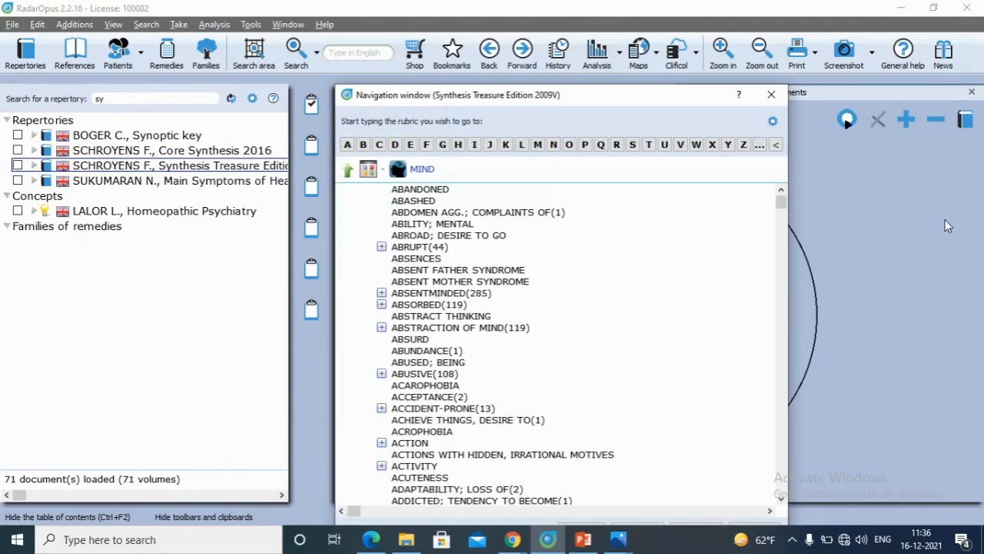
pyautogui.write('je')
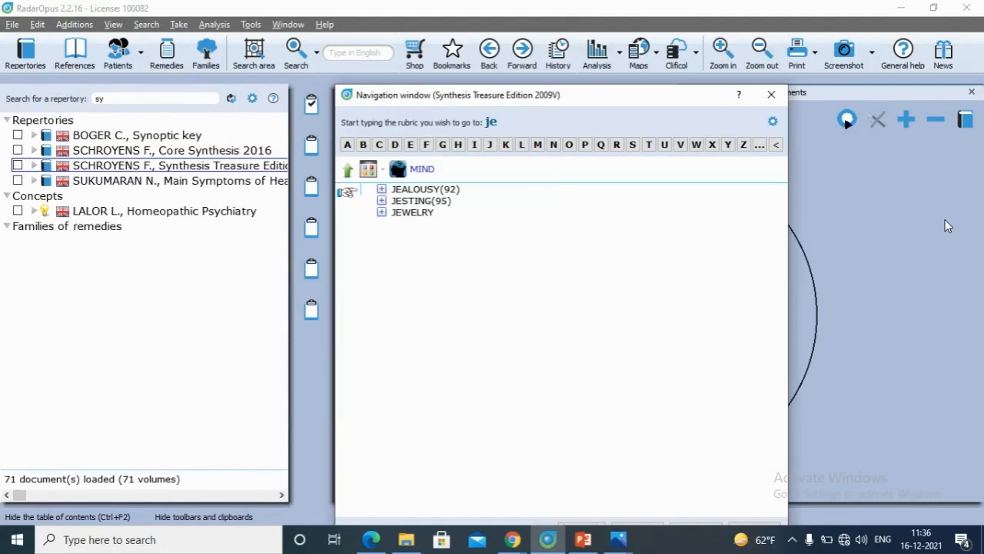
pyautogui.press('Return')
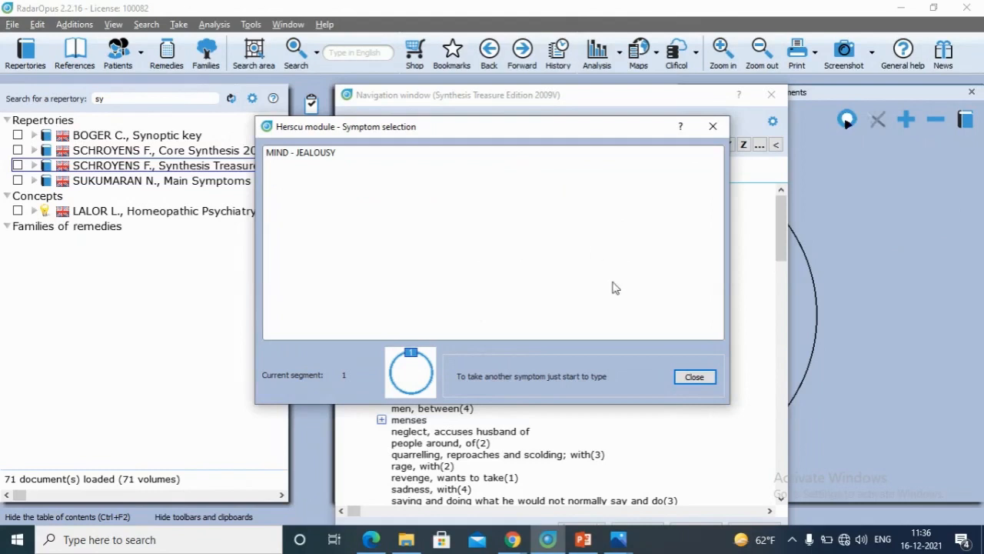
pyautogui.click(696, 376)
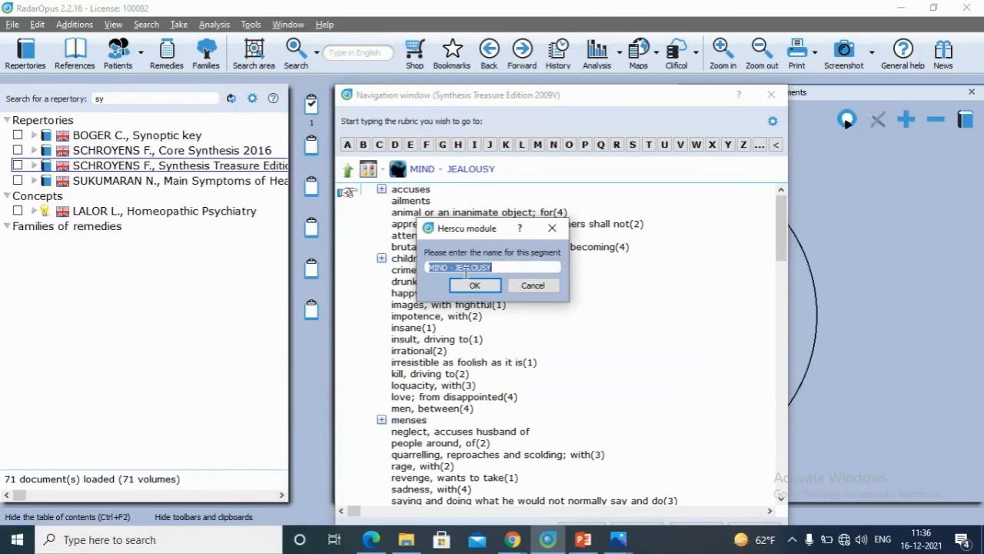
# Name the first segment JEALOUSY by removing the MIND prefix from the proposed name
pyautogui.click(453, 268)
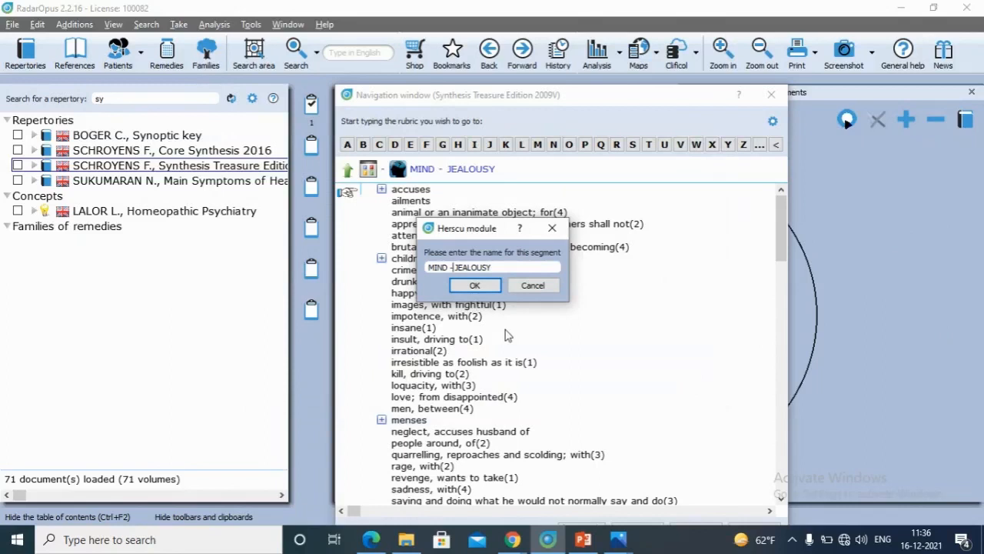
pyautogui.press('BackSpace')
pyautogui.press('BackSpace')
pyautogui.press('BackSpace')
pyautogui.press('BackSpace')
pyautogui.press('BackSpace')
pyautogui.press('BackSpace')
pyautogui.press('BackSpace')
pyautogui.press('Return')
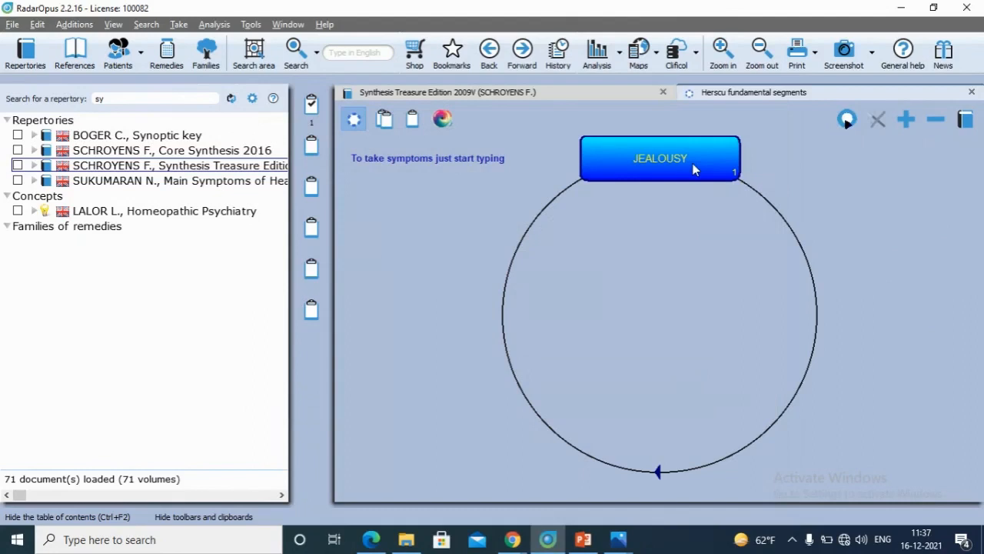
# Add the rubric Mind - Ailments from - jealousy to the JEALOUSY segment
pyautogui.write('min')
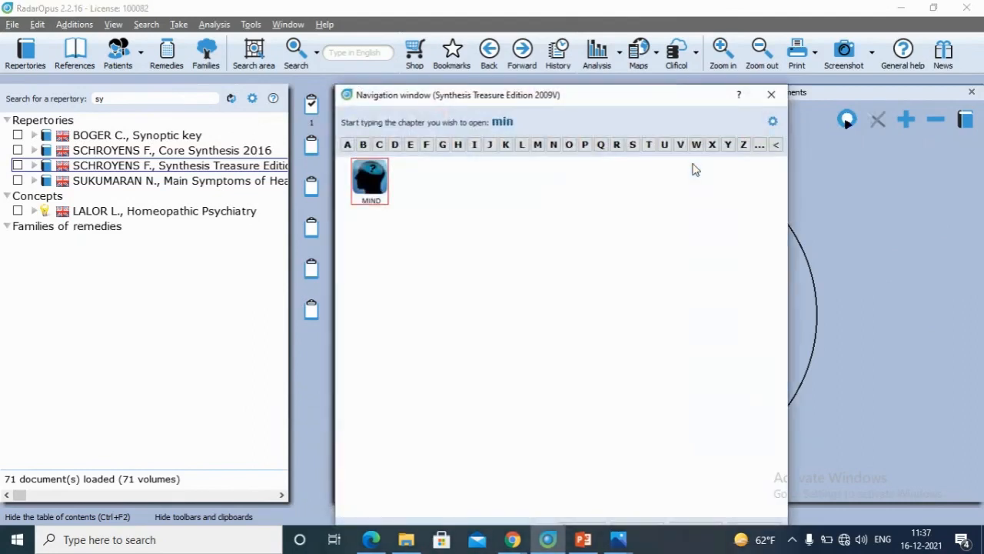
pyautogui.press('Return')
pyautogui.write('ail')
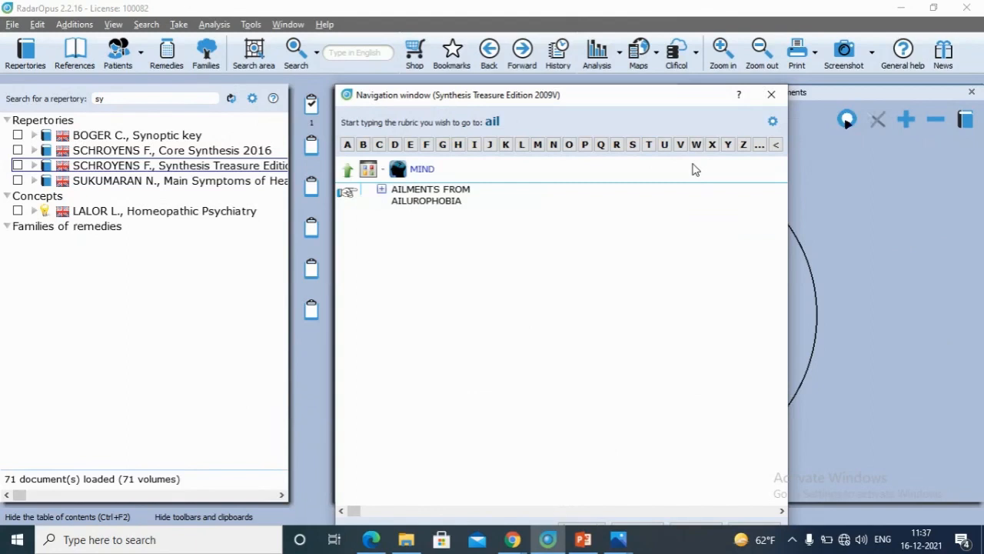
pyautogui.press('Return')
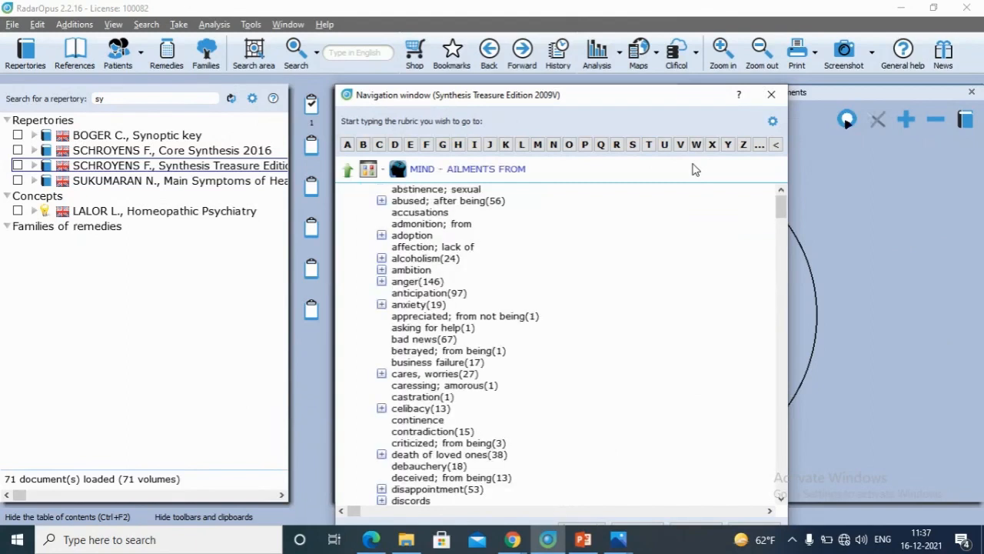
pyautogui.write('jea')
pyautogui.press('Return')
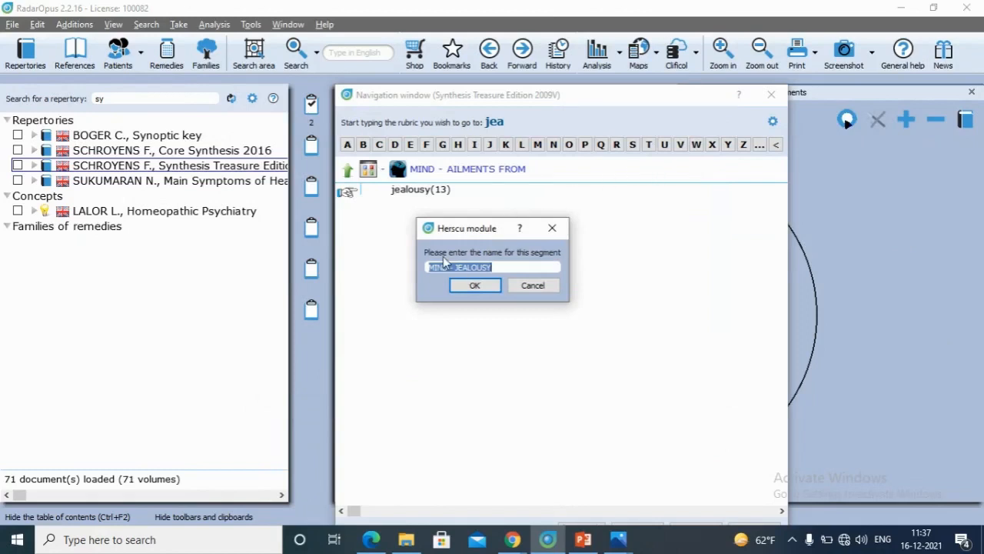
# Shorten the segment name proposed for the added ailments rubric to JEALOUSY and accept it
pyautogui.click(456, 268)
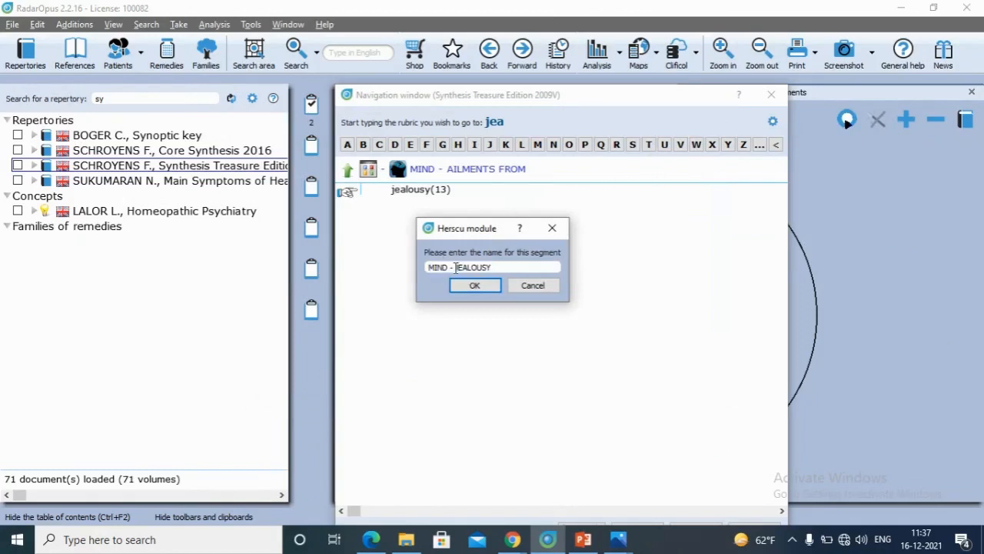
pyautogui.press('BackSpace')
pyautogui.press('BackSpace')
pyautogui.press('BackSpace')
pyautogui.press('BackSpace')
pyautogui.press('BackSpace')
pyautogui.press('BackSpace')
pyautogui.press('BackSpace')
pyautogui.press('Return')
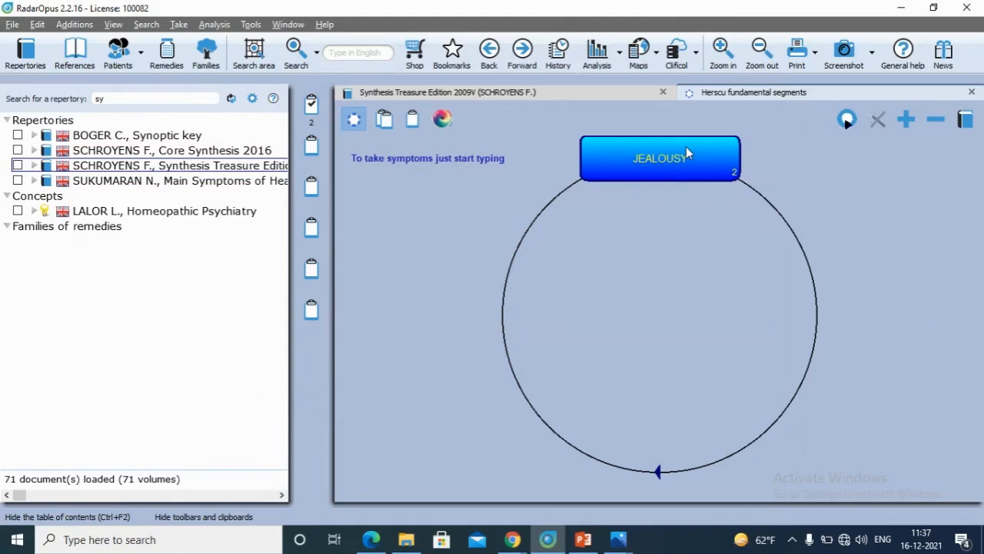
# Add the rubric Mind - Suspicious to the JEALOUSY segment and dismiss the segment name proposed for it
pyautogui.write('min')
pyautogui.press('Return')
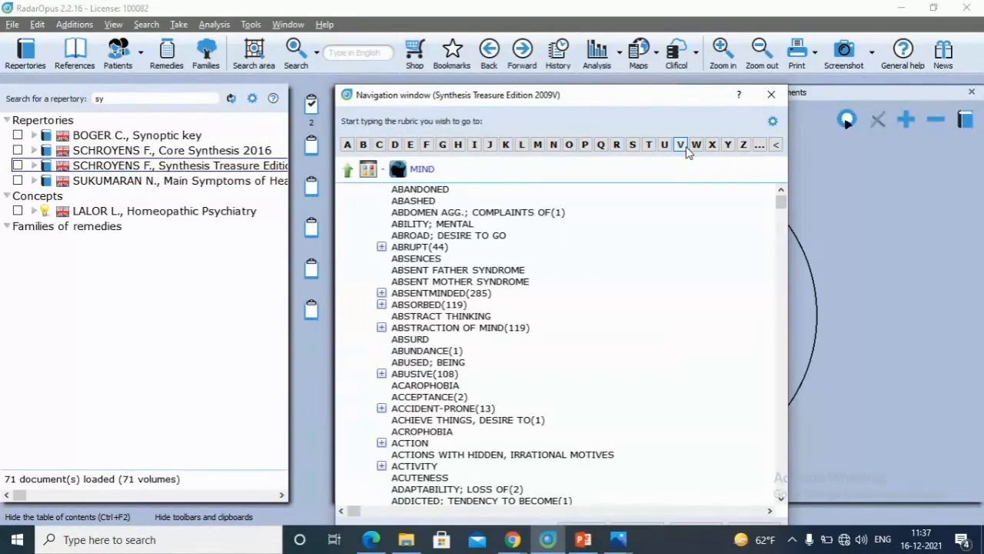
pyautogui.write('sus')
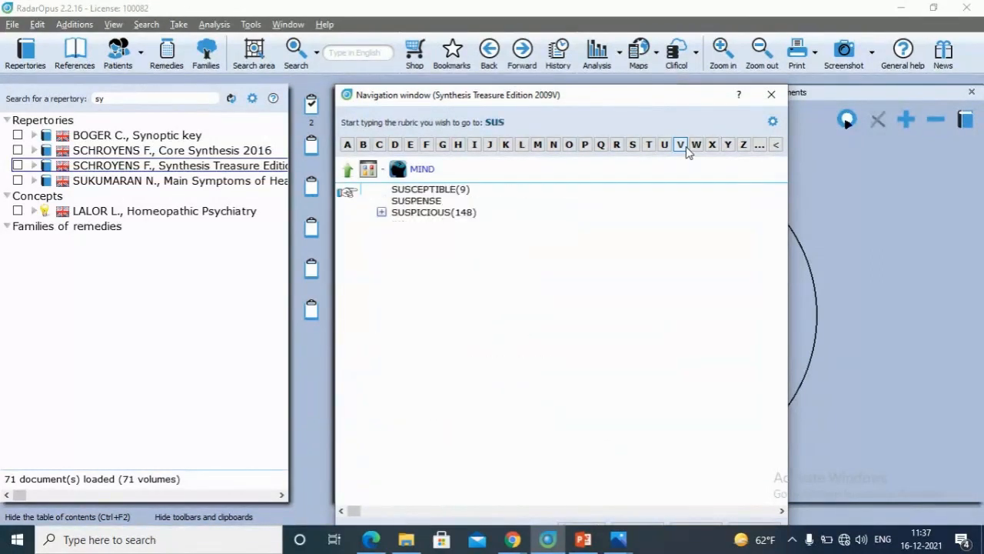
pyautogui.press('Down')
pyautogui.press('Down')
pyautogui.press('Return')
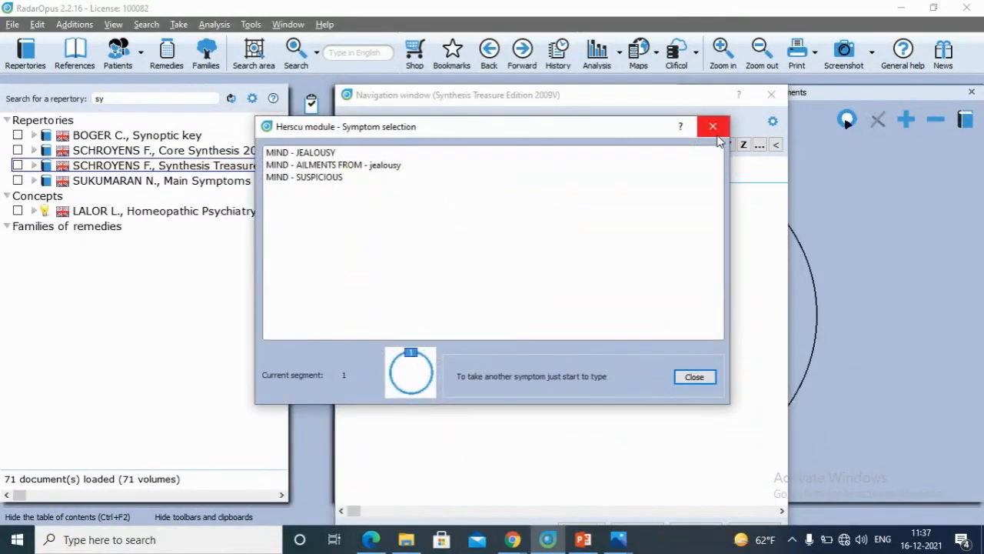
pyautogui.click(696, 377)
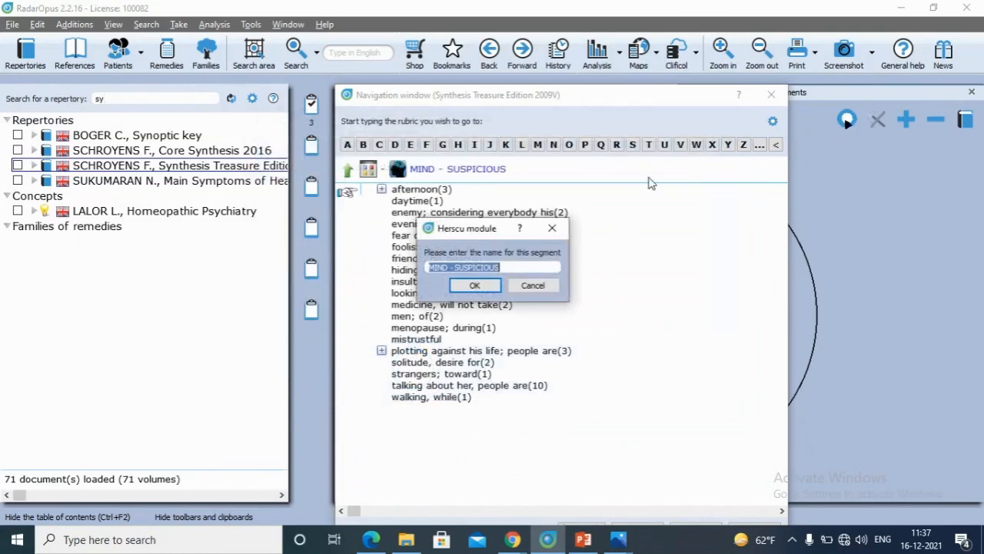
pyautogui.click(550, 227)
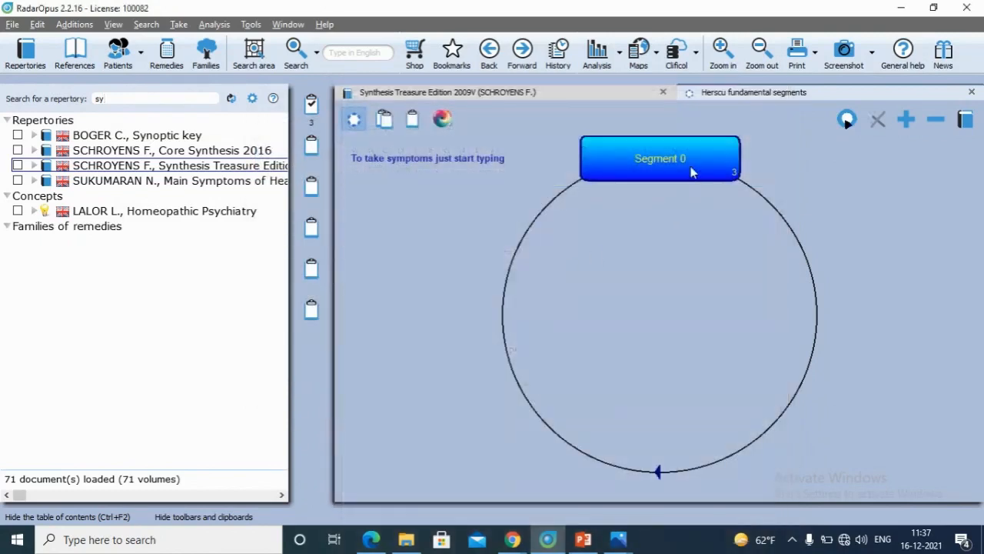
# Try to take the rubric Mind - Jealousy into the first segment again to get its name back
pyautogui.click(667, 165)
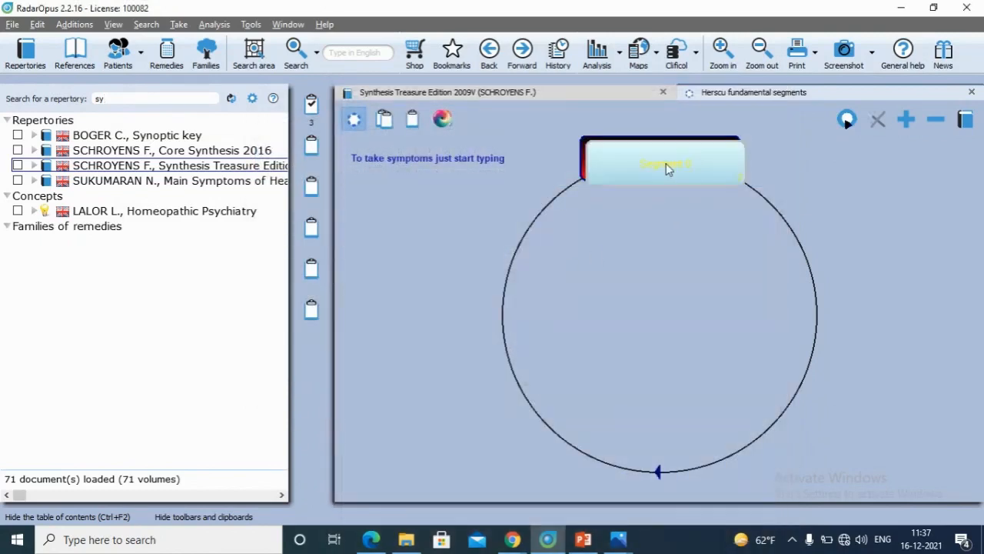
pyautogui.click(725, 163)
pyautogui.write('min')
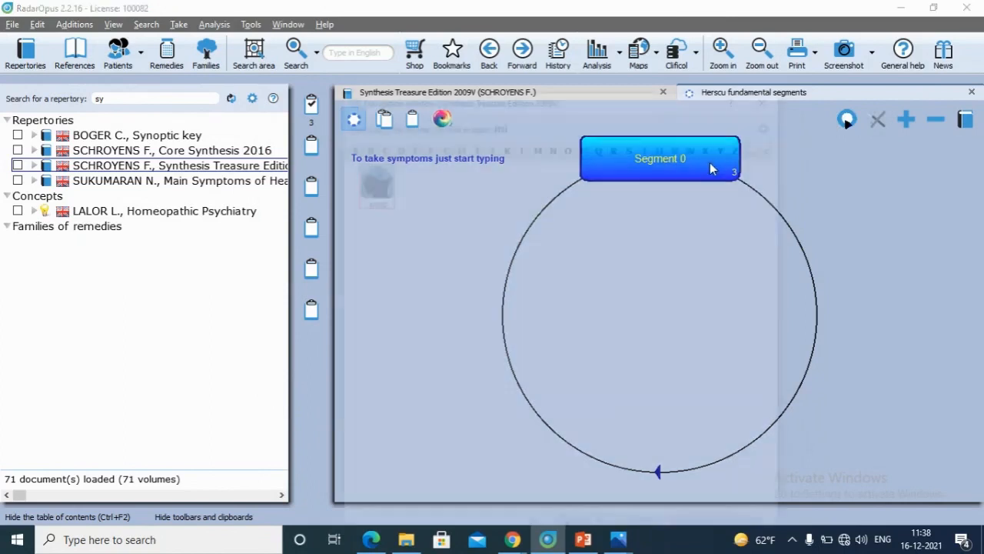
pyautogui.press('Return')
pyautogui.write('j')
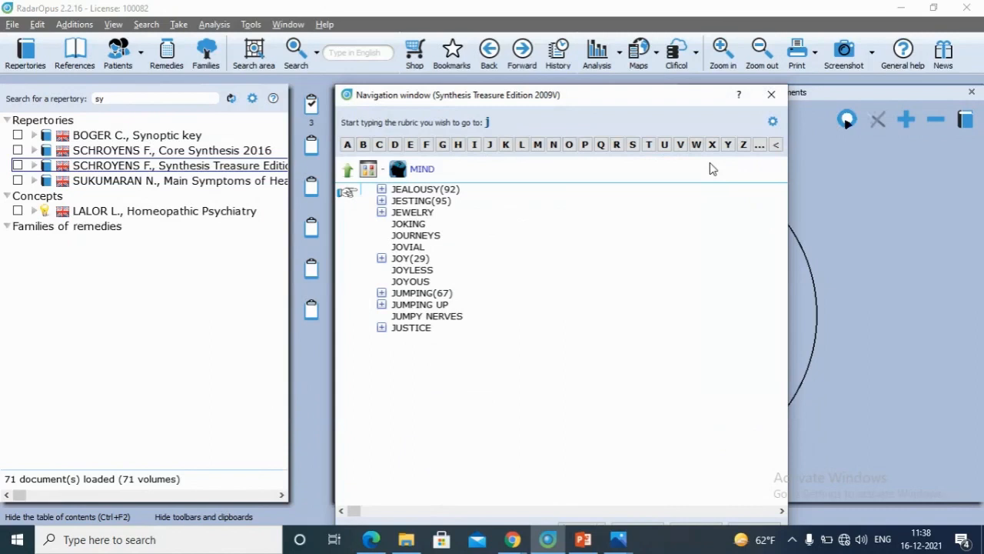
pyautogui.press('Return')
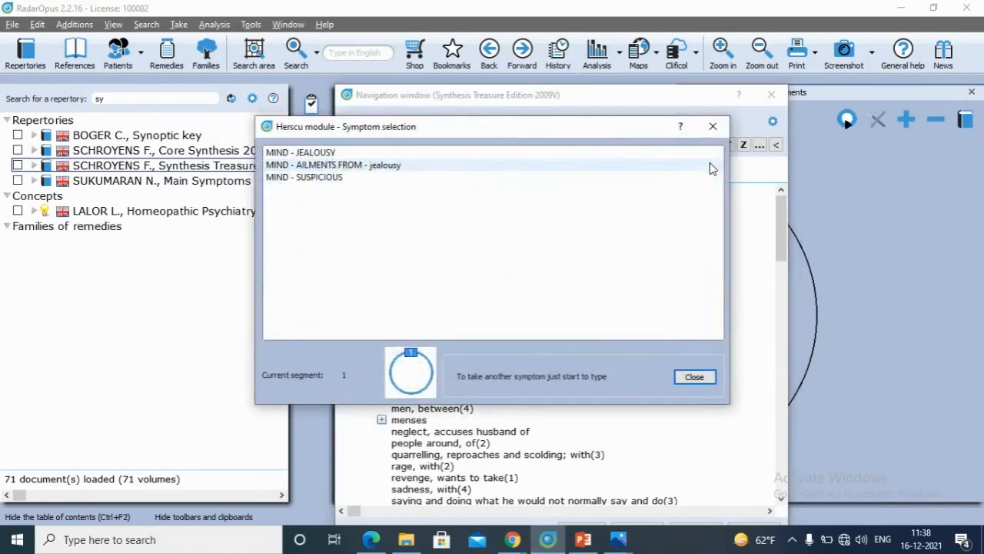
pyautogui.press('Return')
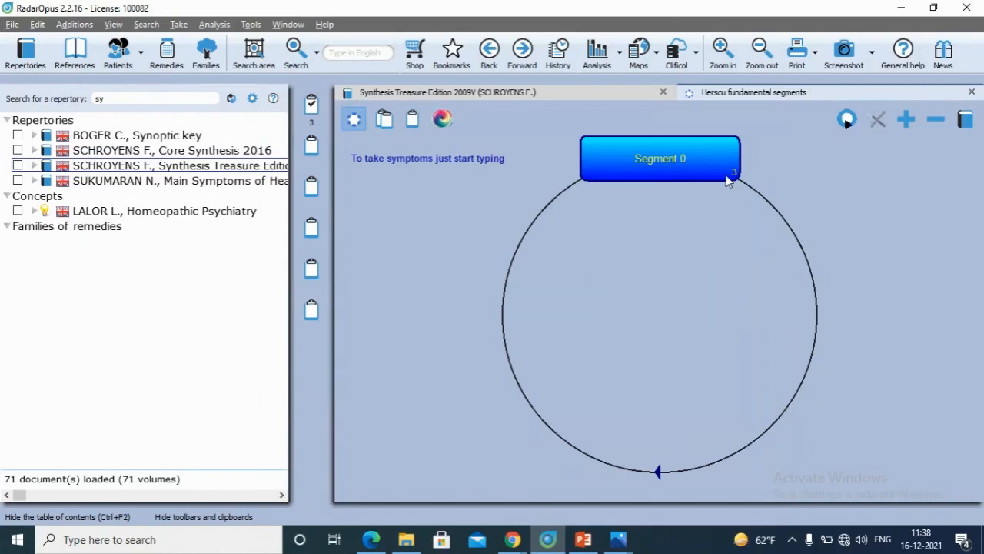
pyautogui.write('min')
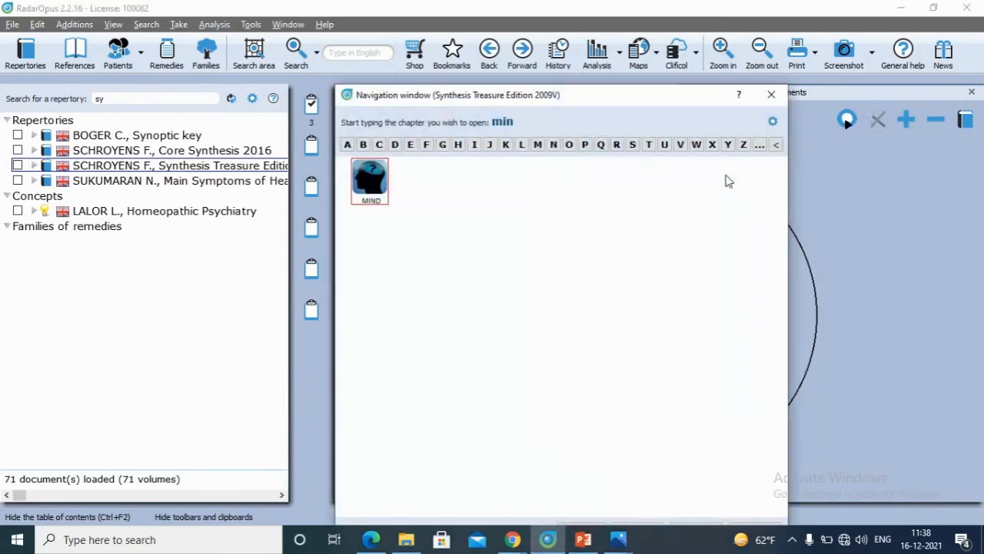
pyautogui.press('Return')
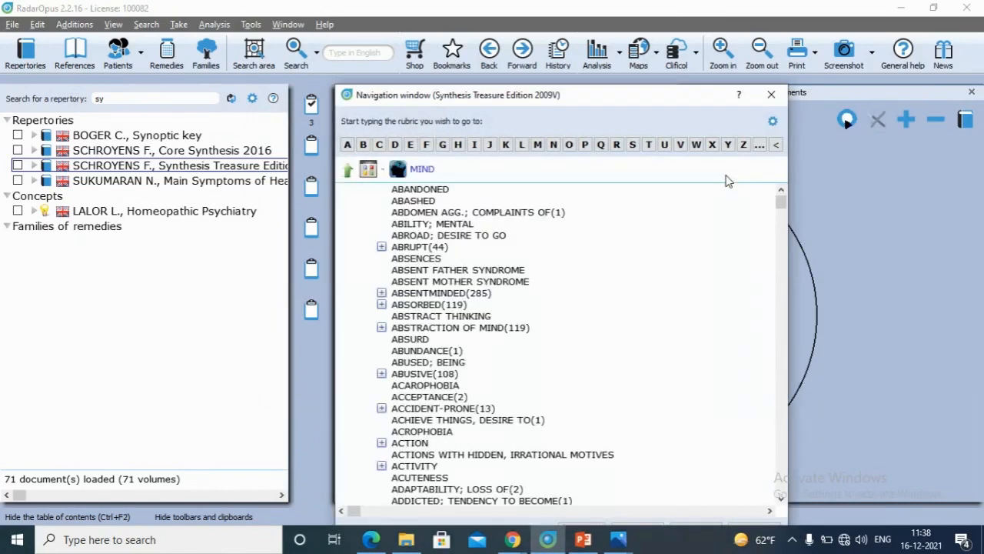
pyautogui.write('je')
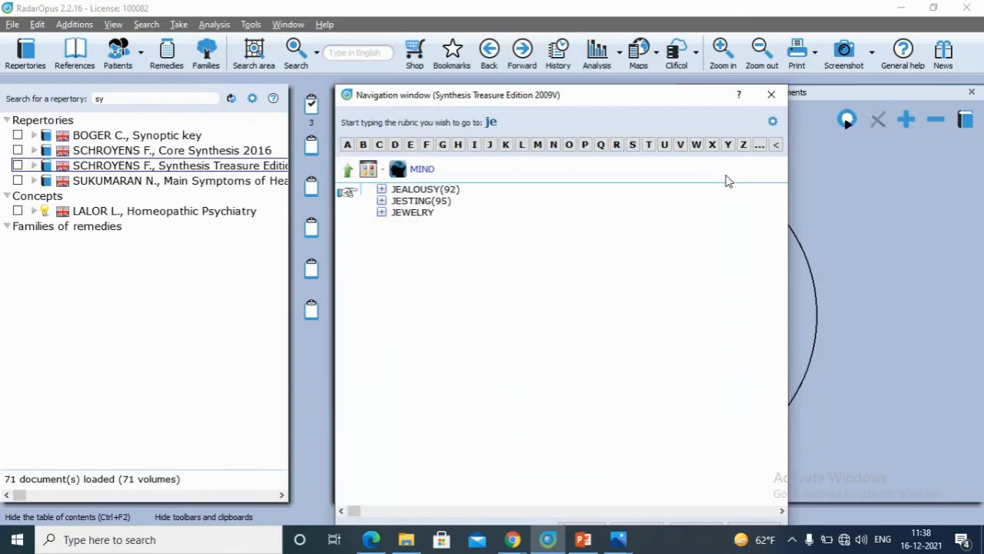
pyautogui.press('Return')
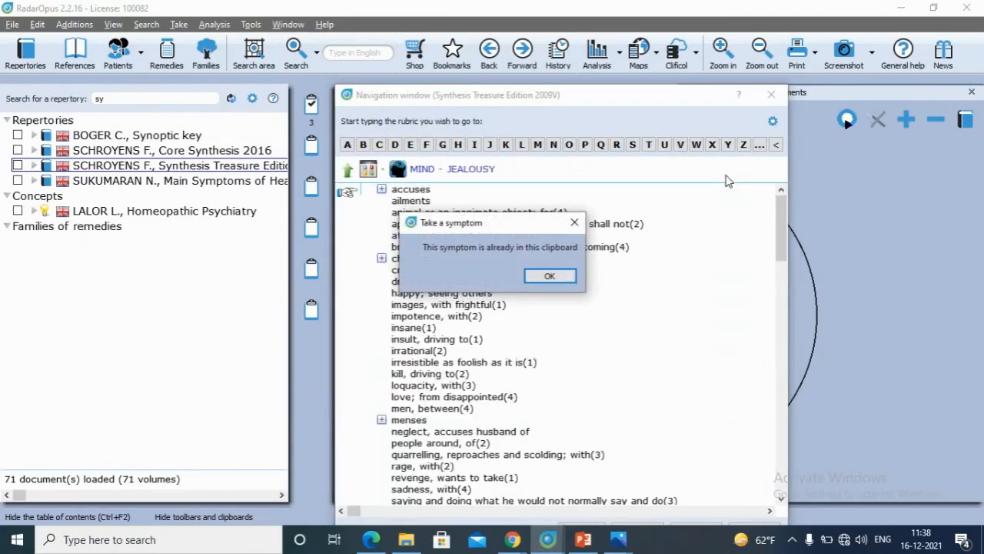
pyautogui.click(576, 225)
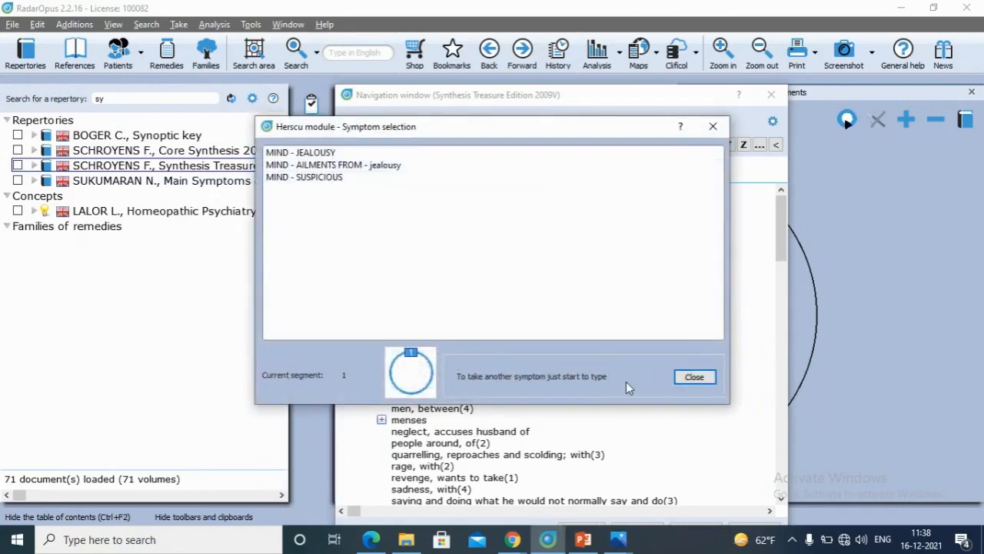
pyautogui.click(689, 377)
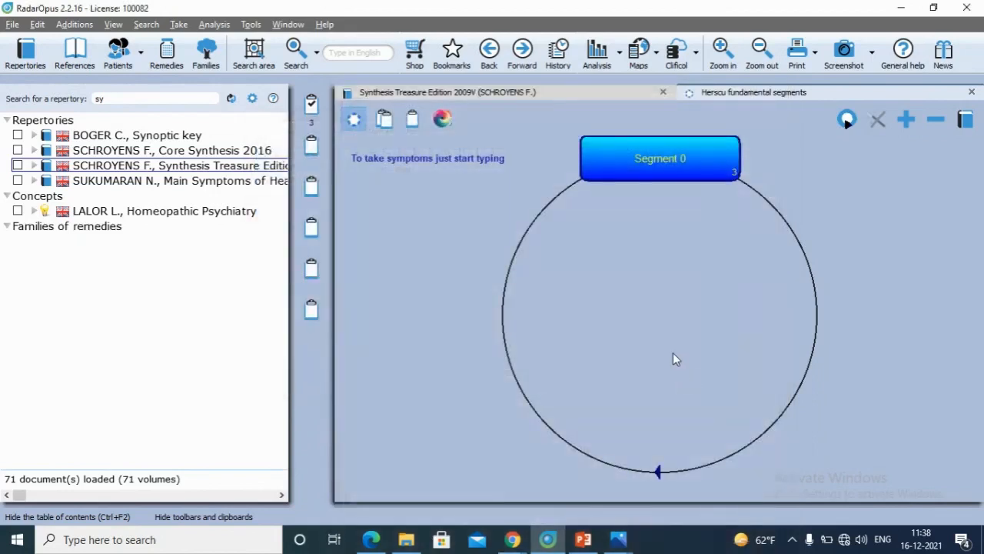
# Rename the first segment as jealosy in its symptom list and return to the cycle diagram
pyautogui.click(637, 164)
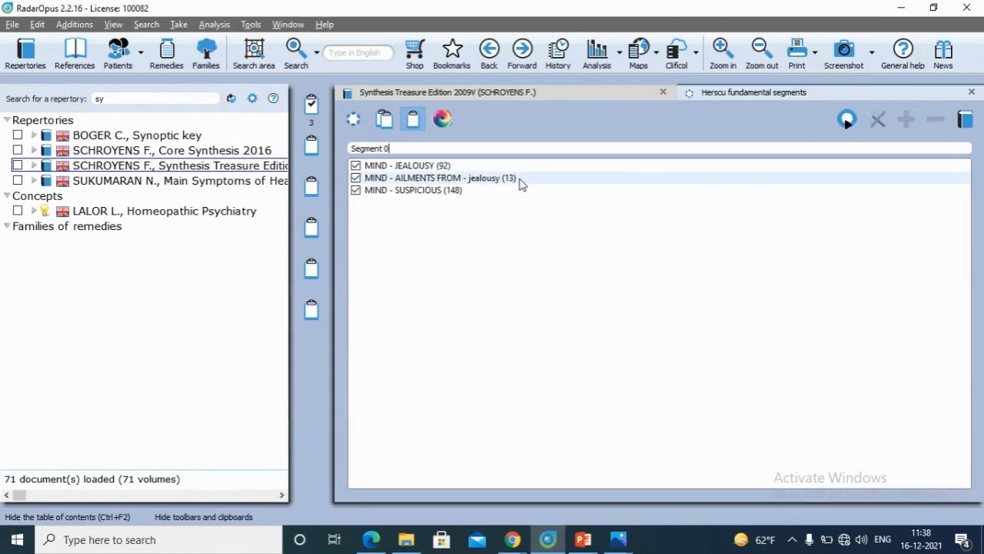
pyautogui.press('BackSpace')
pyautogui.press('BackSpace')
pyautogui.press('BackSpace')
pyautogui.press('BackSpace')
pyautogui.press('BackSpace')
pyautogui.press('BackSpace')
pyautogui.press('BackSpace')
pyautogui.press('BackSpace')
pyautogui.press('BackSpace')
pyautogui.write('jealosy')
pyautogui.click(353, 123)
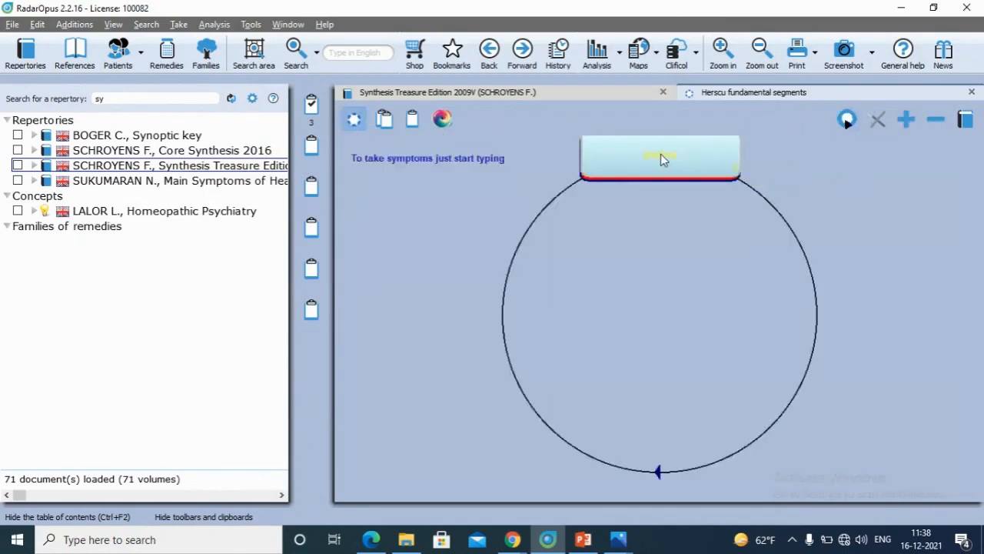
pyautogui.moveTo(662, 164); pyautogui.dragTo(684, 246)
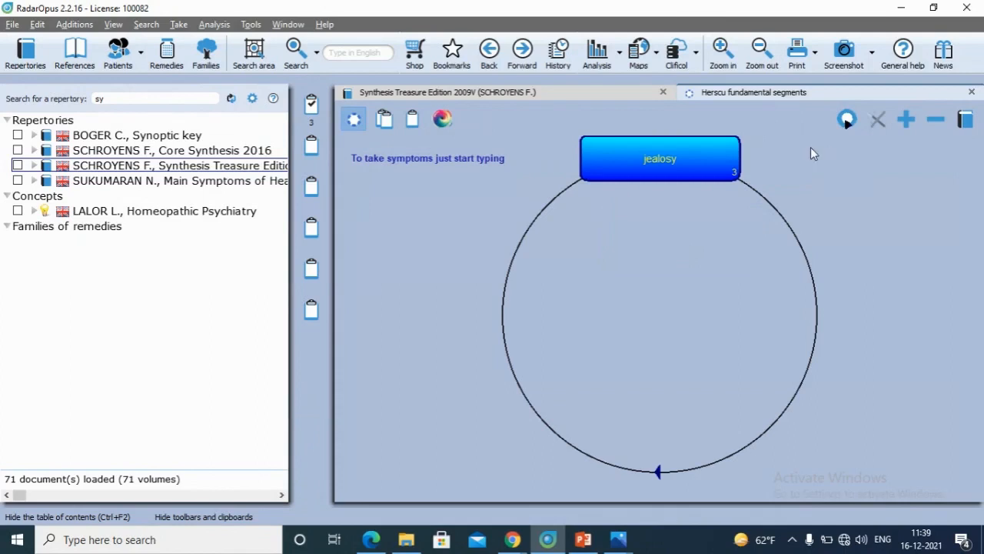
# Add a second segment to the cycle and take the rubric Mind - Abusive as its first symptom
pyautogui.click(904, 122)
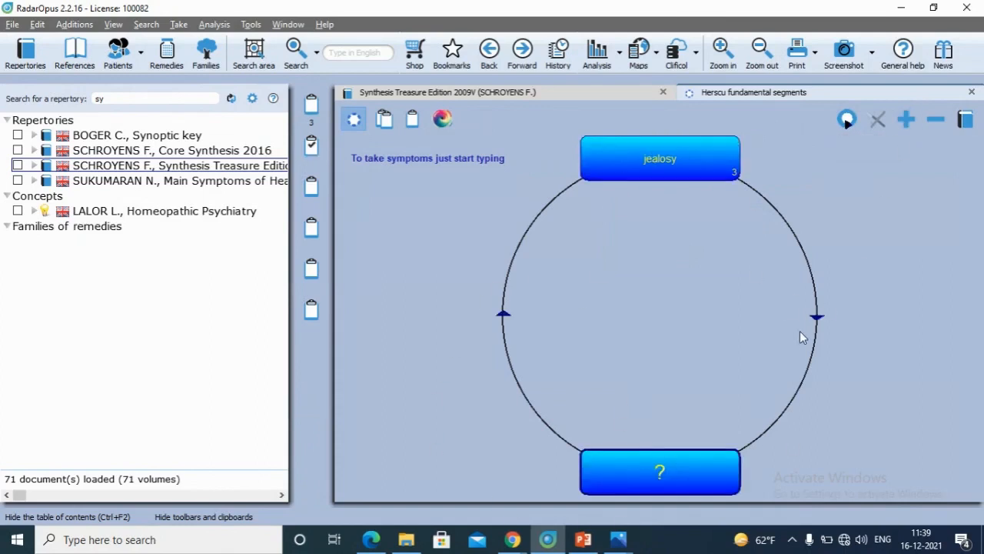
pyautogui.click(641, 471)
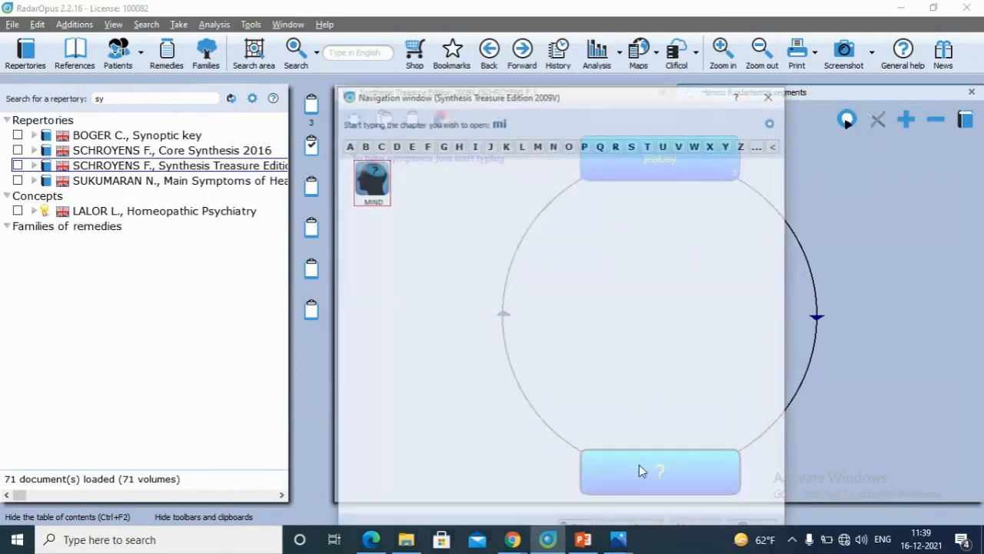
pyautogui.press('Return')
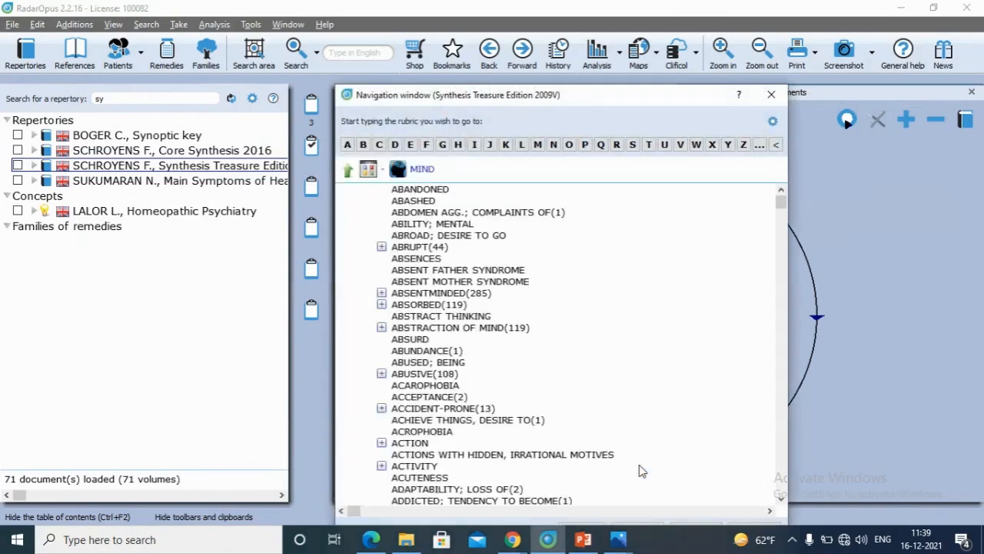
pyautogui.write('abus')
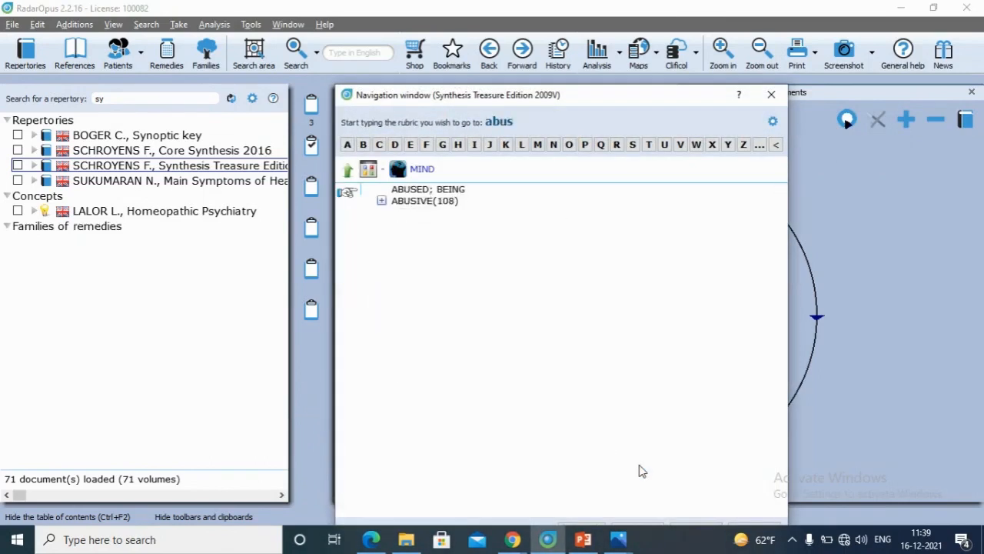
pyautogui.press('Down')
pyautogui.press('Return')
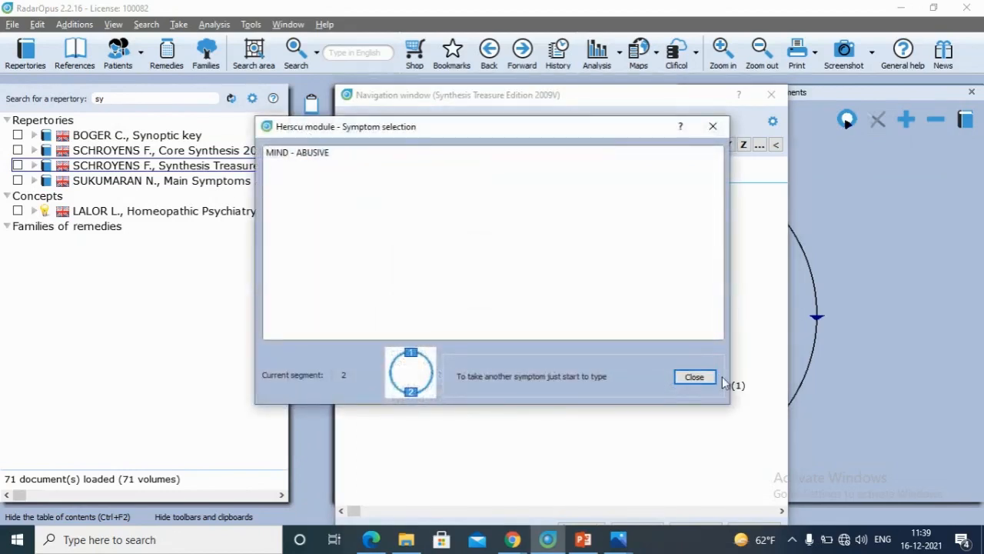
pyautogui.click(695, 377)
# Name the second segment ABUSIVE by removing the MIND prefix from the proposed name
pyautogui.click(457, 267)
pyautogui.press('BackSpace')
pyautogui.press('BackSpace')
pyautogui.press('BackSpace')
pyautogui.press('BackSpace')
pyautogui.press('BackSpace')
pyautogui.press('BackSpace')
pyautogui.press('BackSpace')
pyautogui.press('Return')
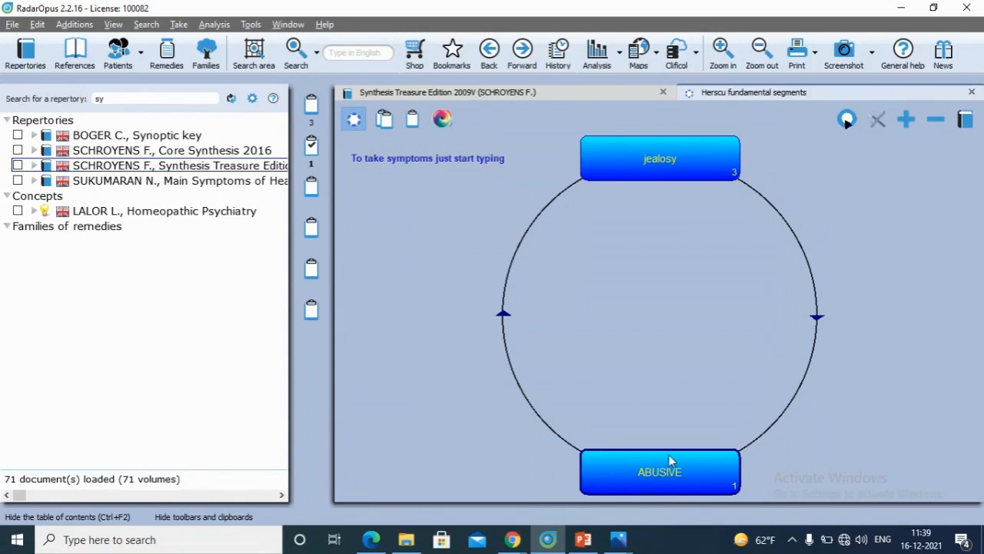
# Add the rubric Mind - Violent to the ABUSIVE segment
pyautogui.write('mi')
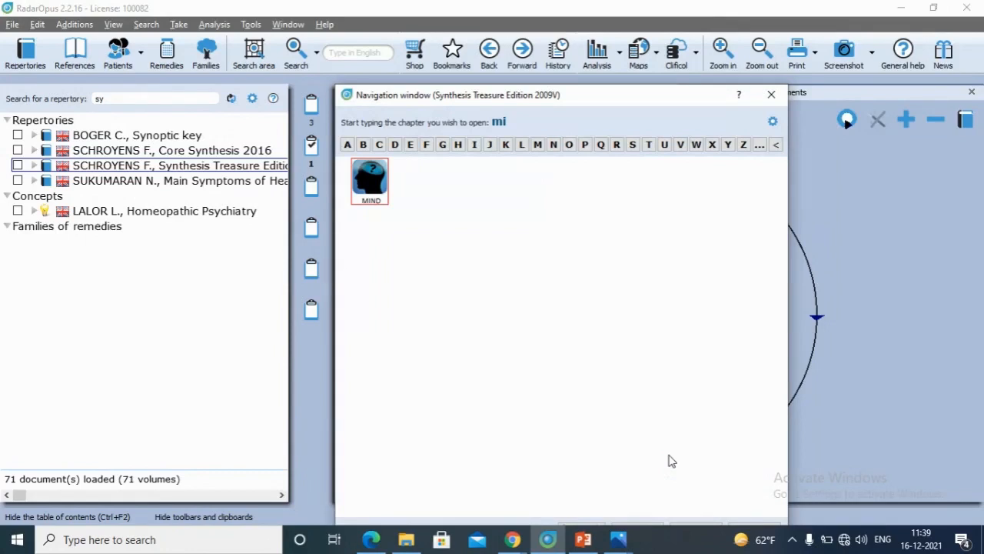
pyautogui.write('n')
pyautogui.press('Return')
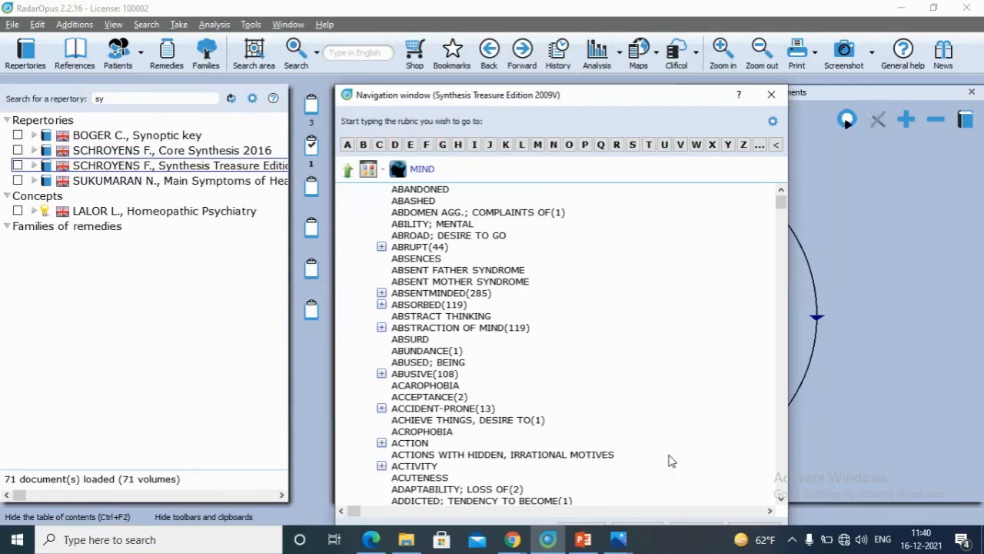
pyautogui.write('vi')
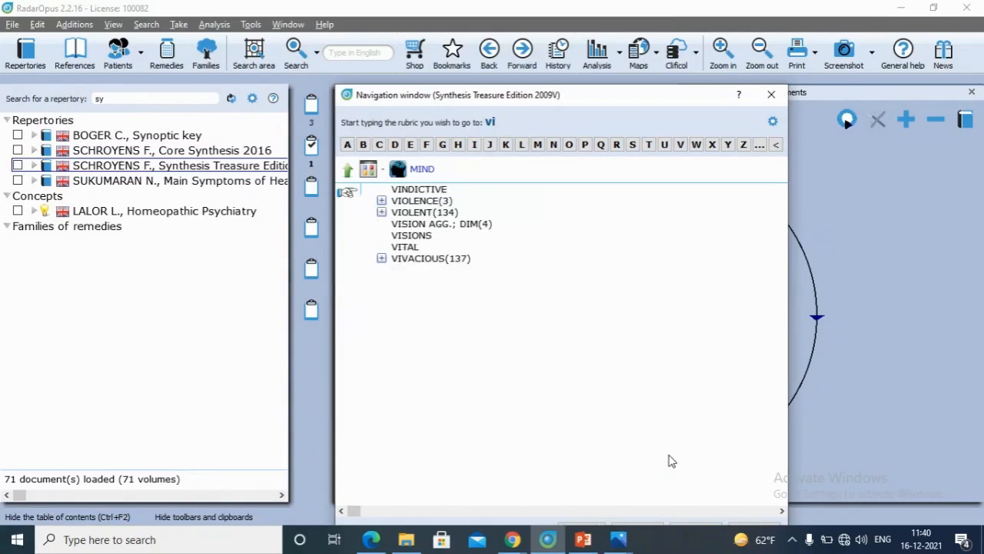
pyautogui.press('Down')
pyautogui.press('Down')
pyautogui.press('Return')
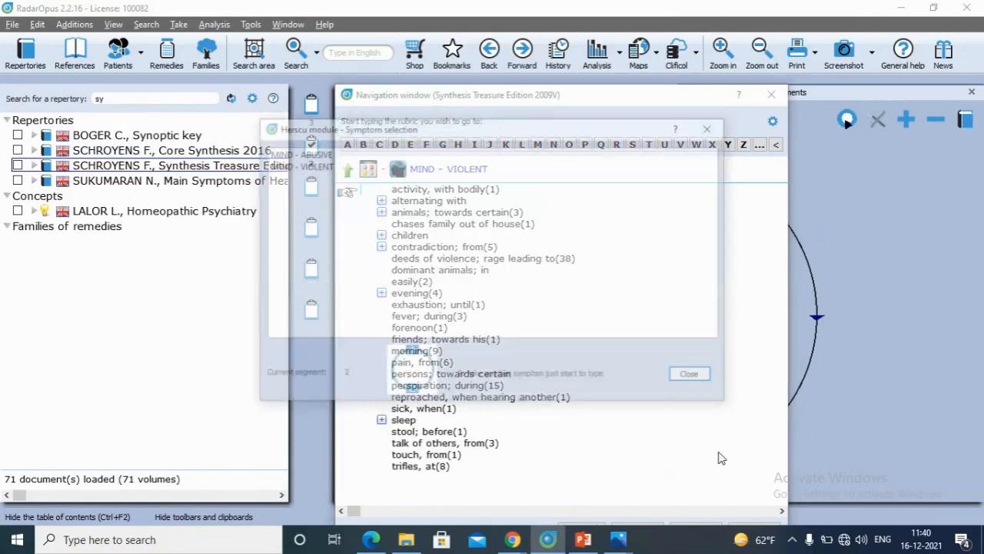
pyautogui.press('Return')
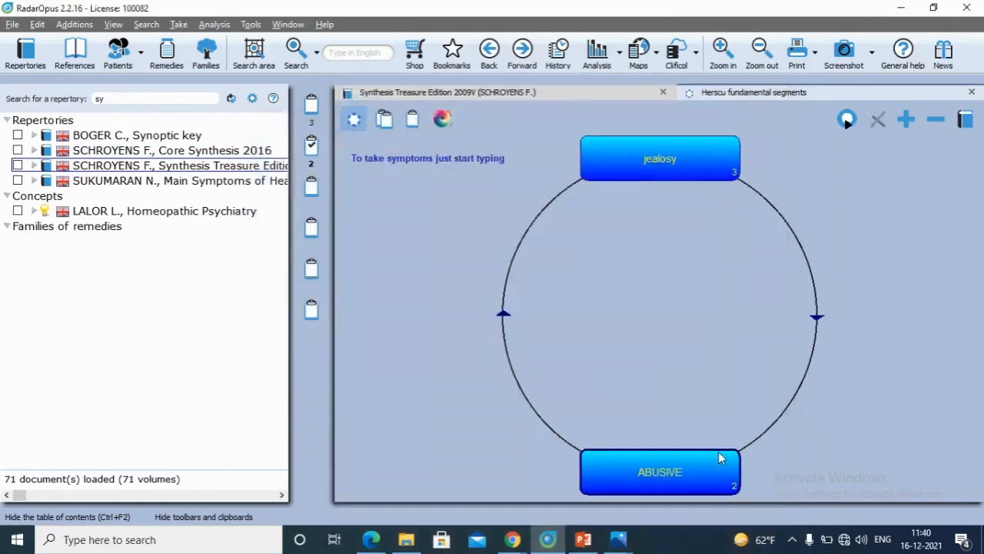
# Add the rubric Mind - Rage to the ABUSIVE segment and add a third, empty segment to the cycle
pyautogui.write('mind')
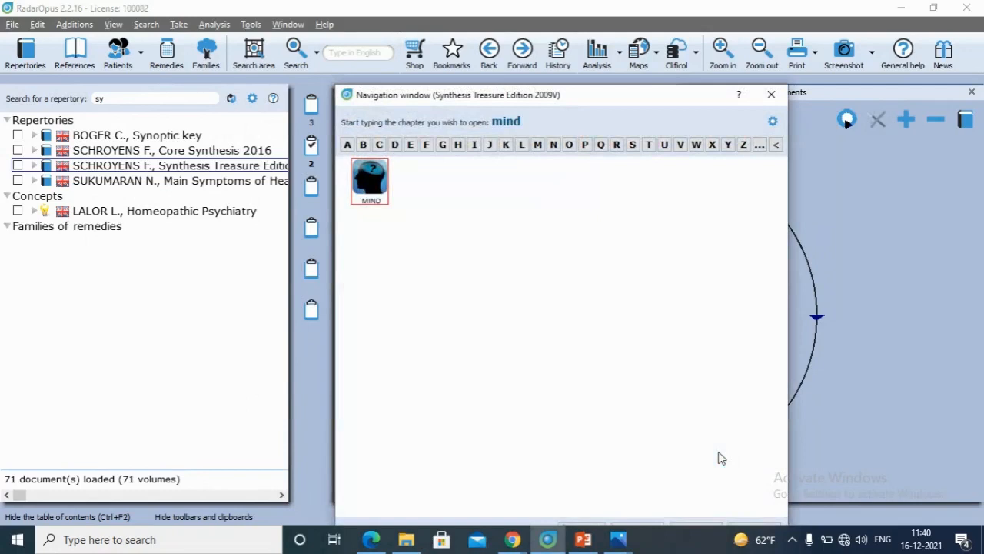
pyautogui.press('Return')
pyautogui.write('rage')
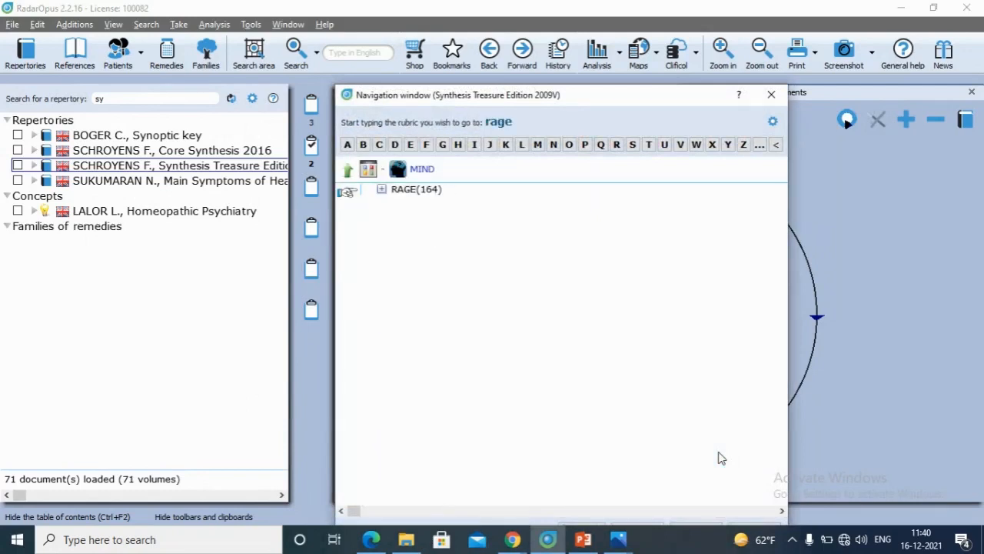
pyautogui.press('Return')
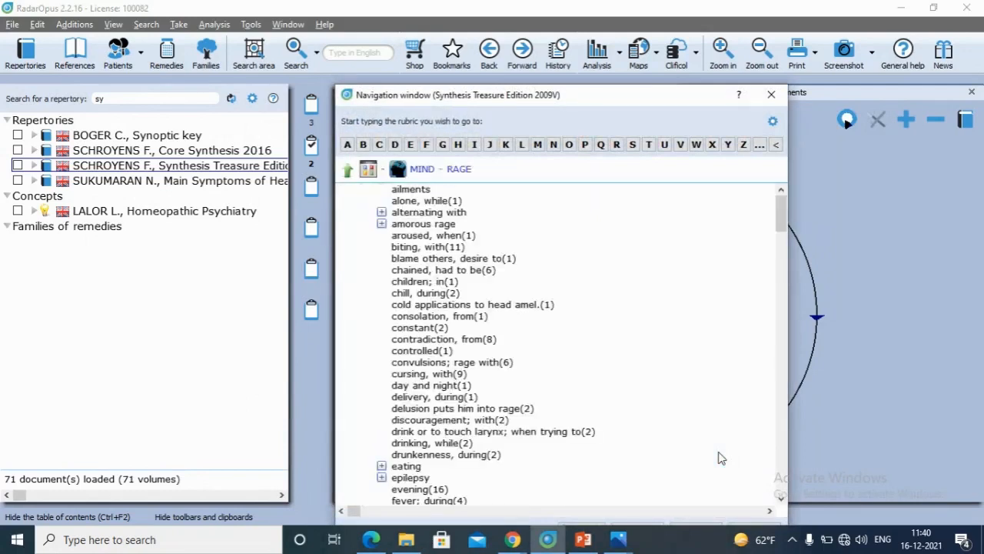
pyautogui.press('Return')
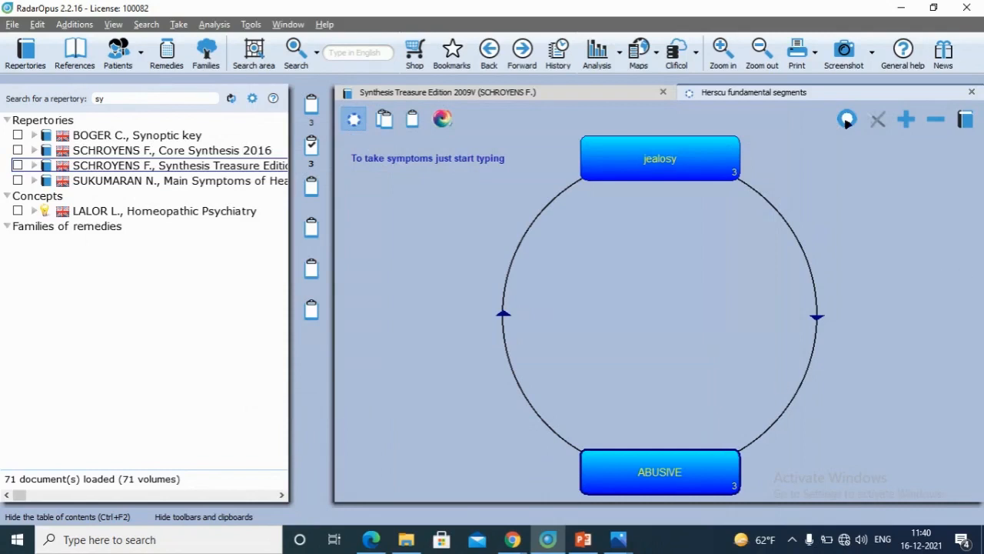
pyautogui.click(905, 122)
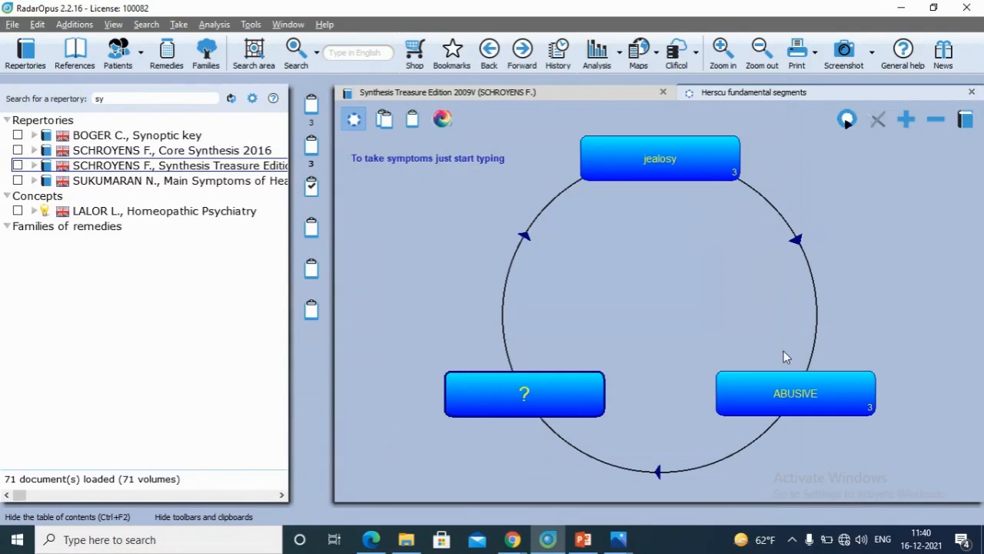
# Take the rubric Mind - Indifference as the first symptom of the third, empty segment
pyautogui.press('space')
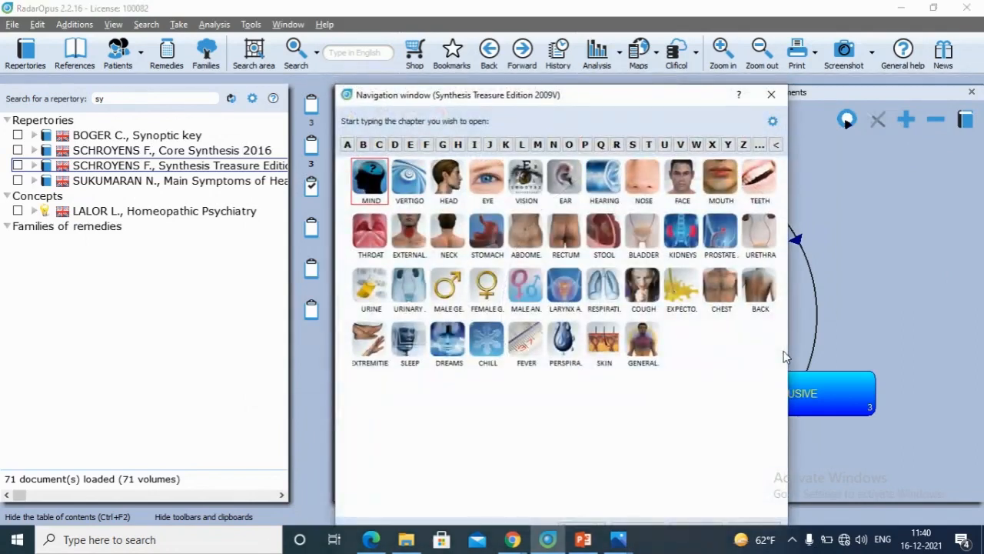
pyautogui.press('Return')
pyautogui.write('ind')
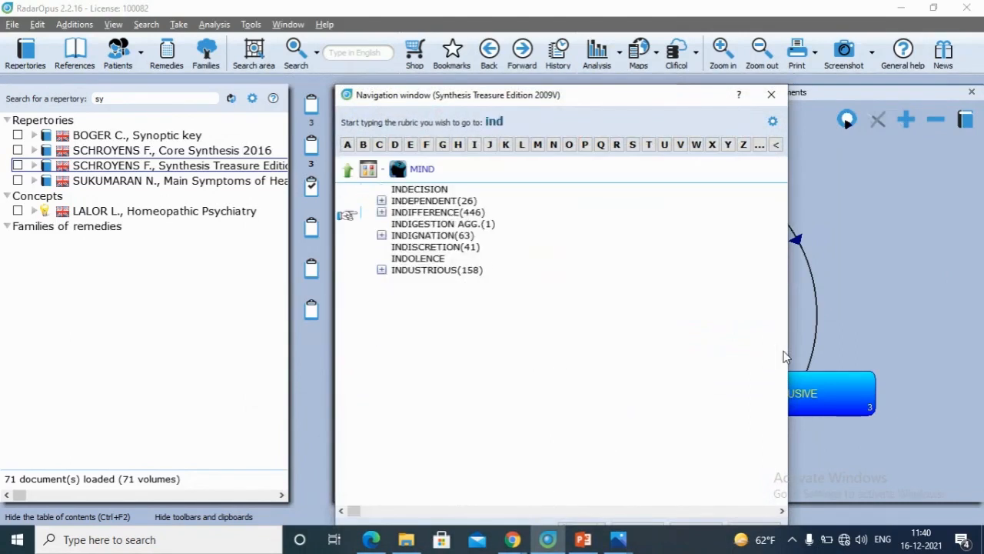
pyautogui.press('Return')
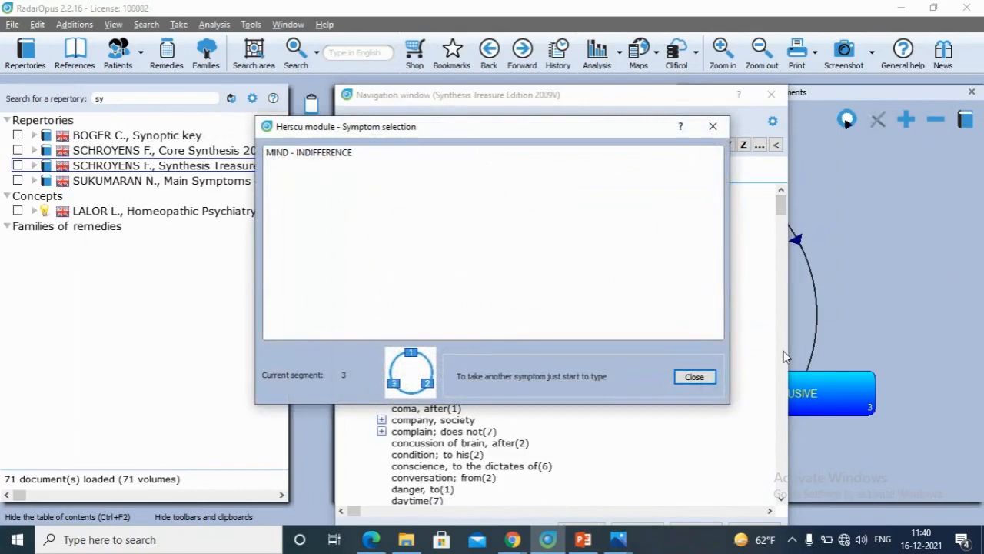
pyautogui.press('Return')
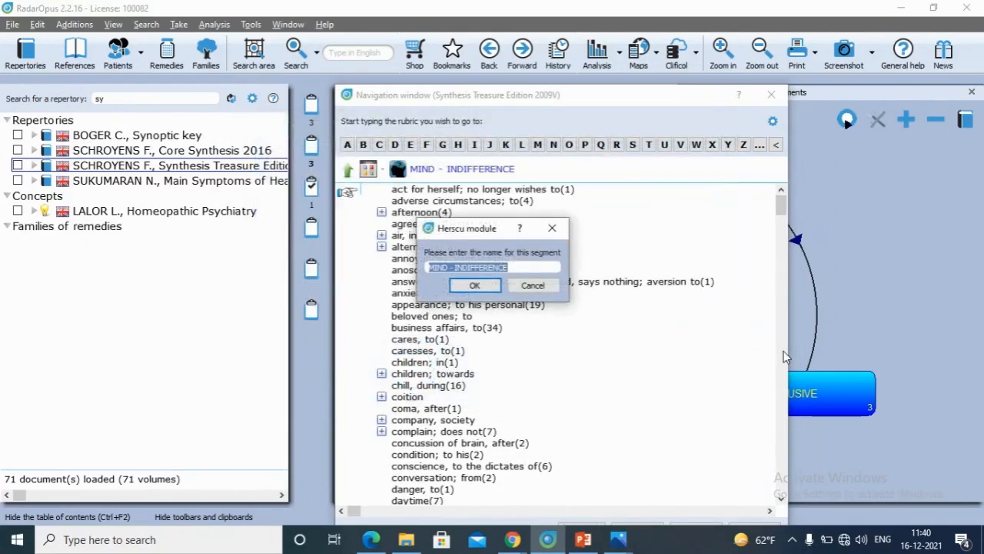
# Name the third segment INDIFFERENCE by removing the MIND prefix from the proposed name
pyautogui.press('Left')
pyautogui.press('Left')
pyautogui.press('Left')
pyautogui.press('Left')
pyautogui.press('Left')
pyautogui.press('Left')
pyautogui.press('Left')
pyautogui.press('Left')
pyautogui.press('Left')
pyautogui.press('Left')
pyautogui.press('Left')
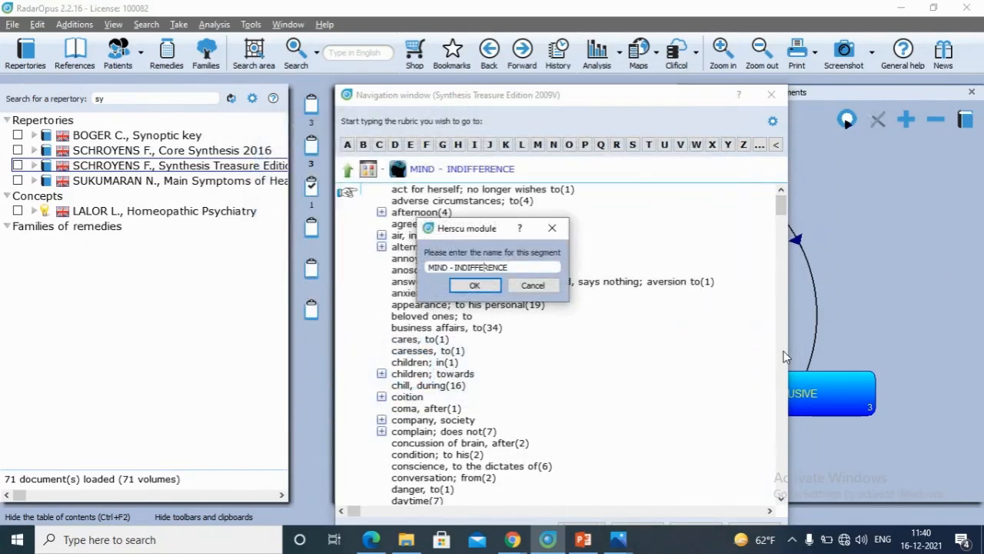
pyautogui.press('BackSpace')
pyautogui.press('BackSpace')
pyautogui.press('BackSpace')
pyautogui.press('BackSpace')
pyautogui.press('BackSpace')
pyautogui.press('BackSpace')
pyautogui.press('BackSpace')
pyautogui.press('Return')
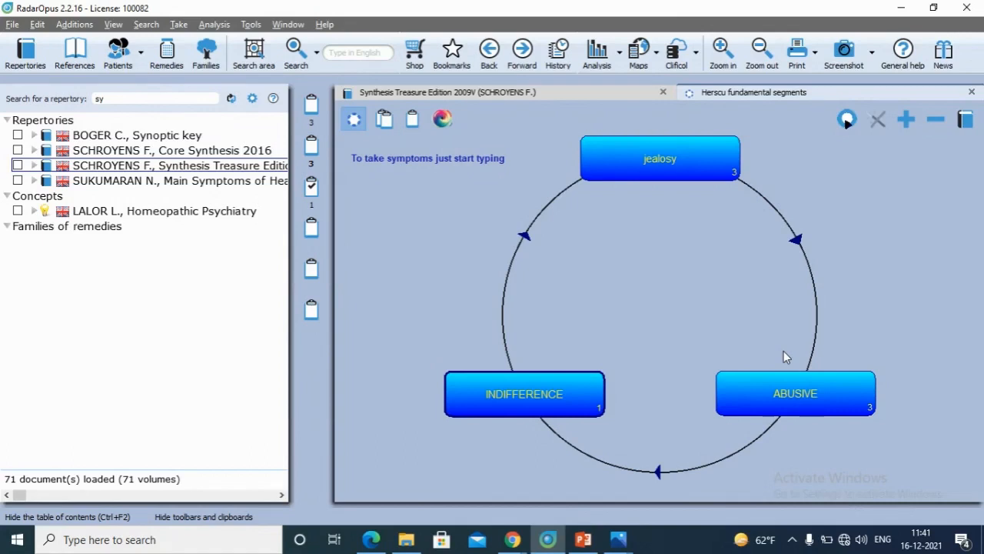
# Try to add the rubric Mind - Passivity to the INDIFFERENCE segment, check it in the repertory and return to the segment cycle
pyautogui.write('min')
pyautogui.press('Return')
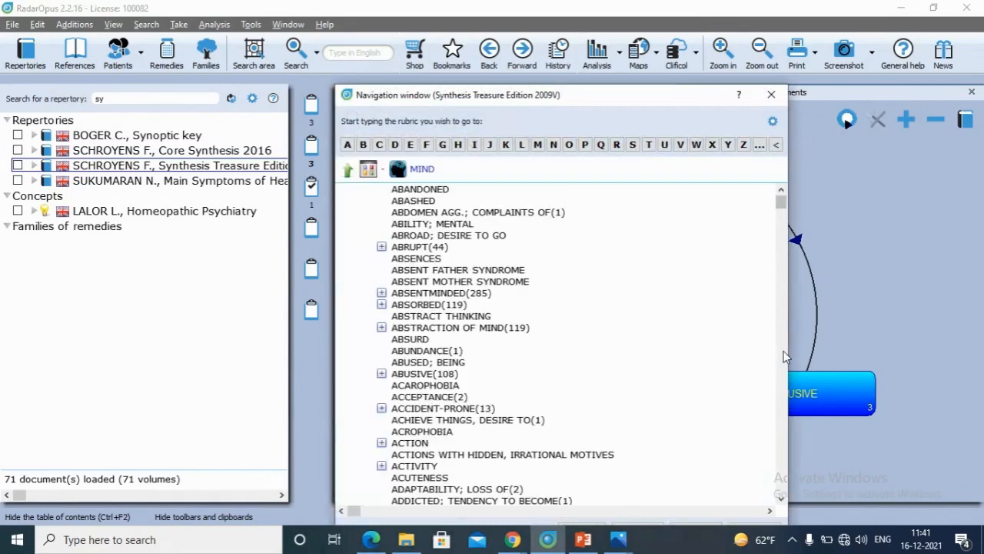
pyautogui.write('pass')
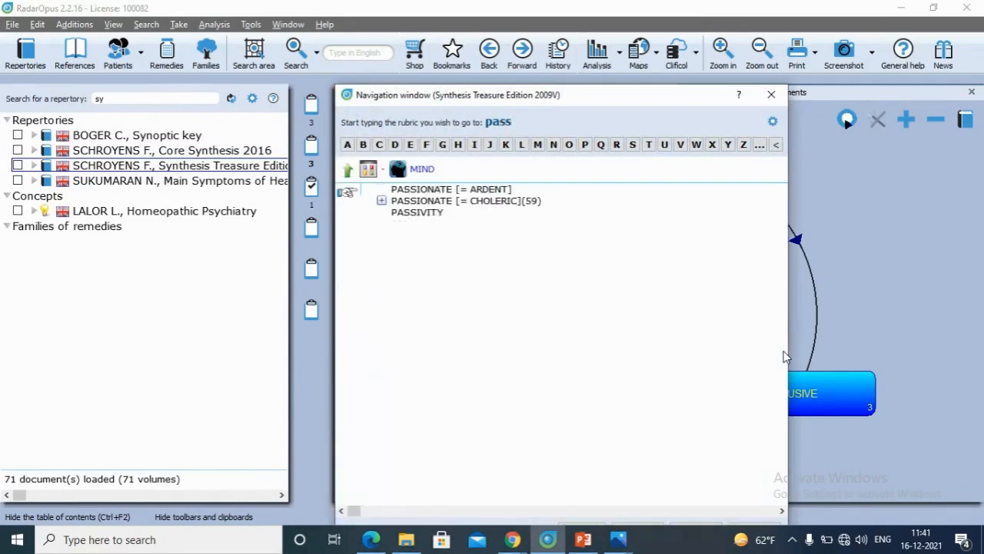
pyautogui.press('Down')
pyautogui.press('Down')
pyautogui.press('Return')
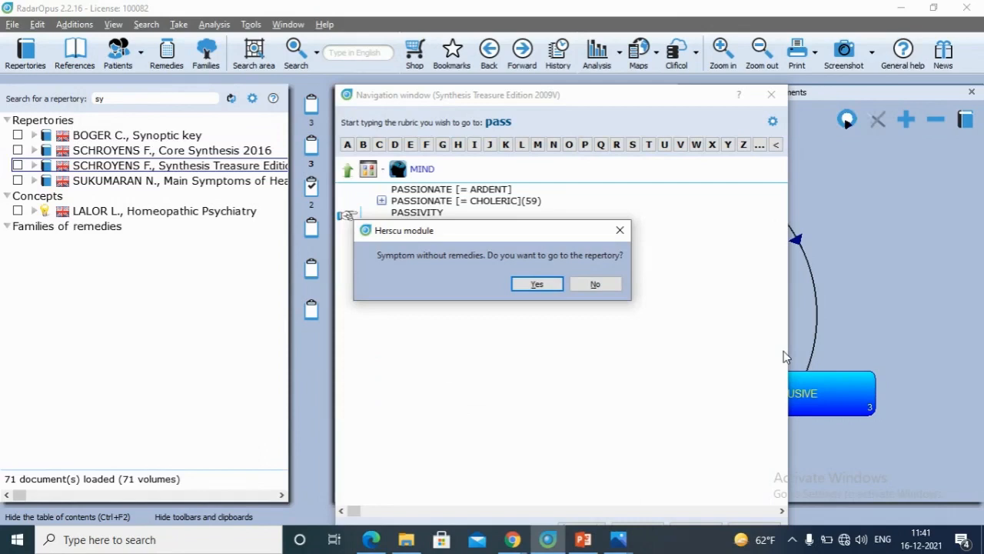
pyautogui.press('Return')
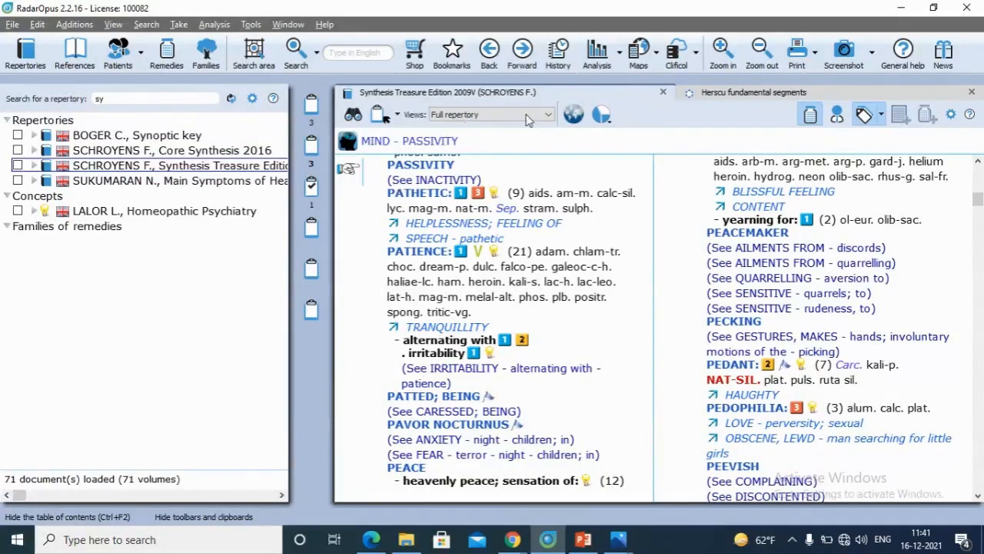
pyautogui.click(708, 91)
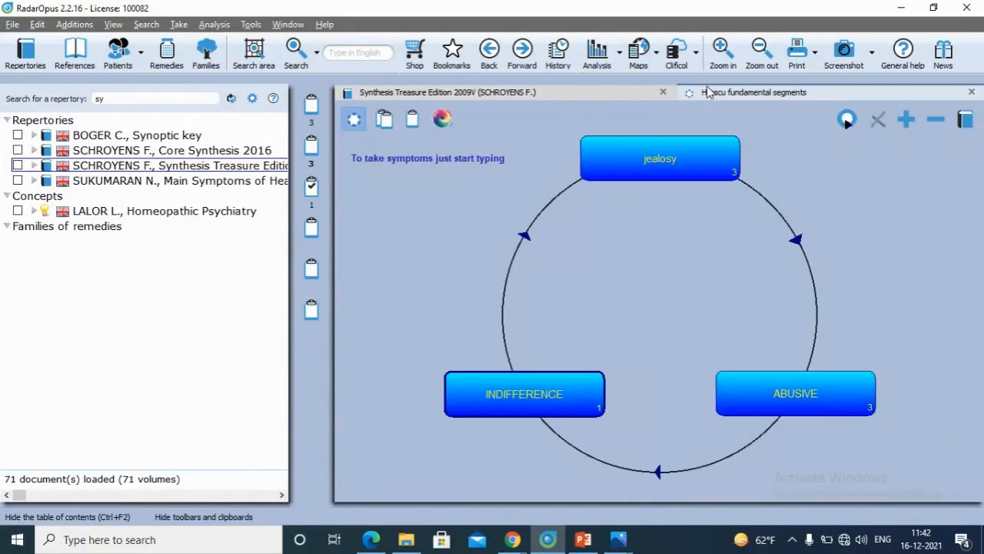
# View Mind - Indifference in the repertory, and review the rubrics of the jealosy segment and of all segments before returning to the cycle
pyautogui.click(960, 123)
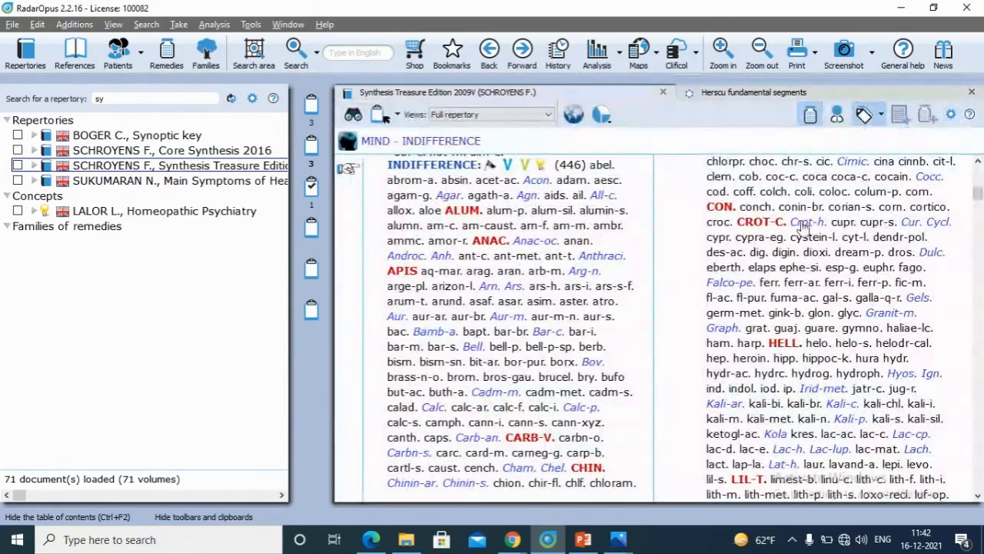
pyautogui.click(836, 89)
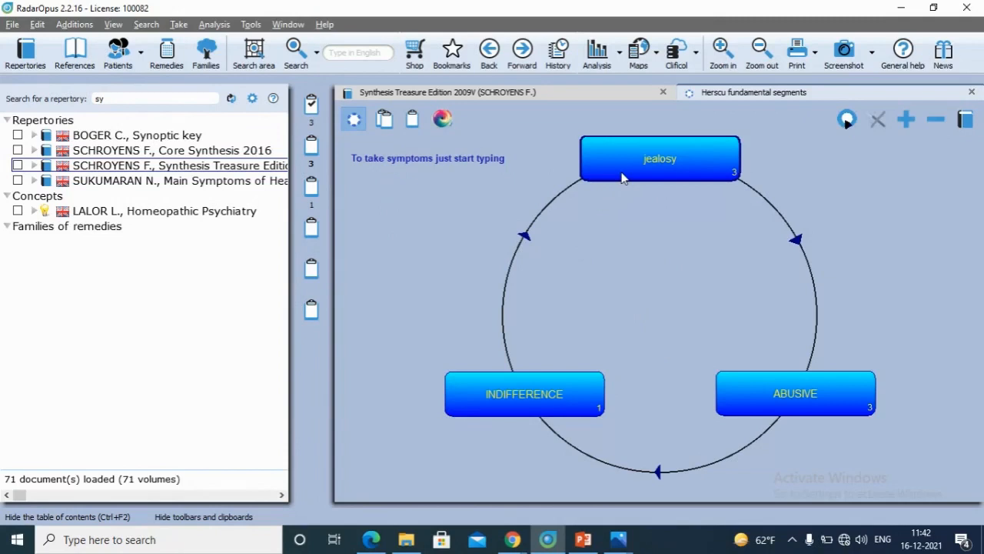
pyautogui.click(413, 119)
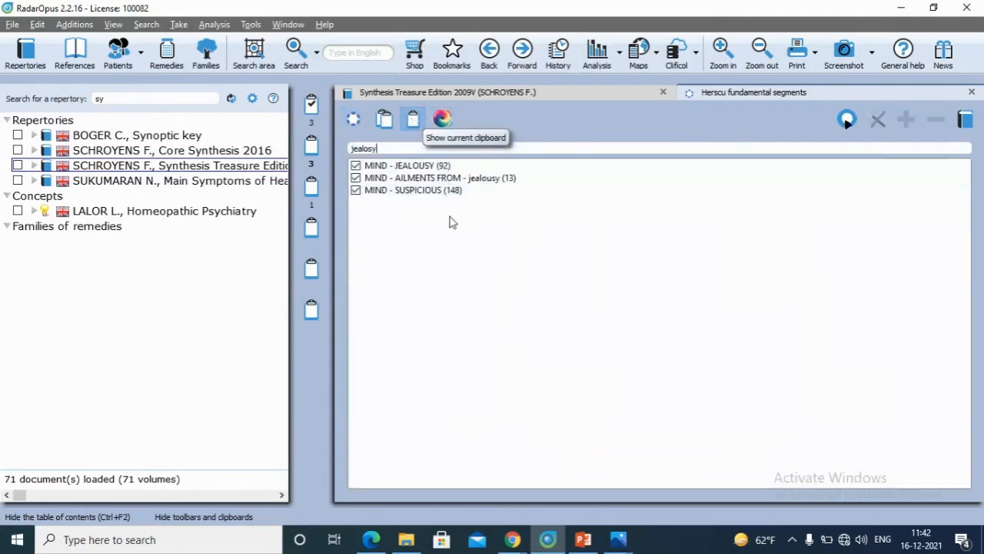
pyautogui.click(382, 132)
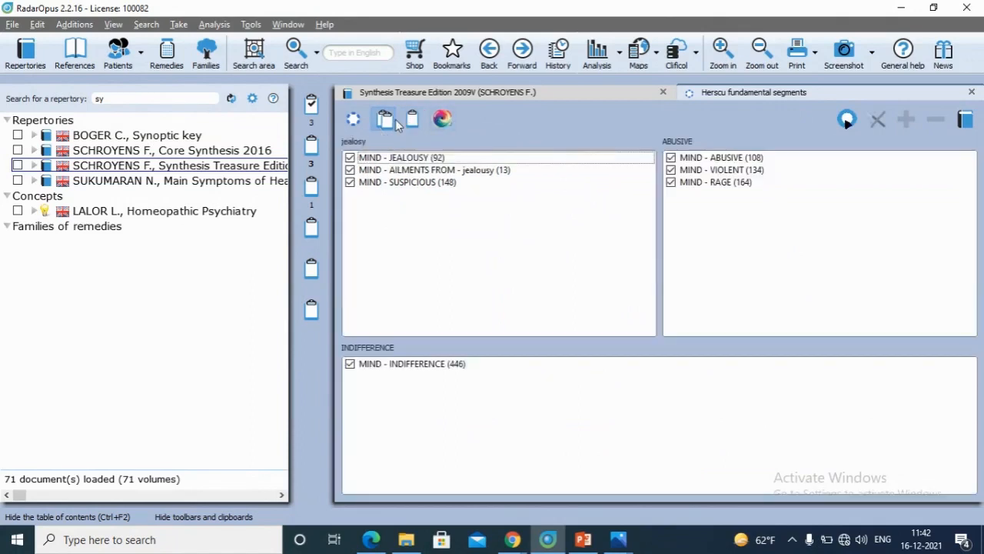
pyautogui.click(351, 120)
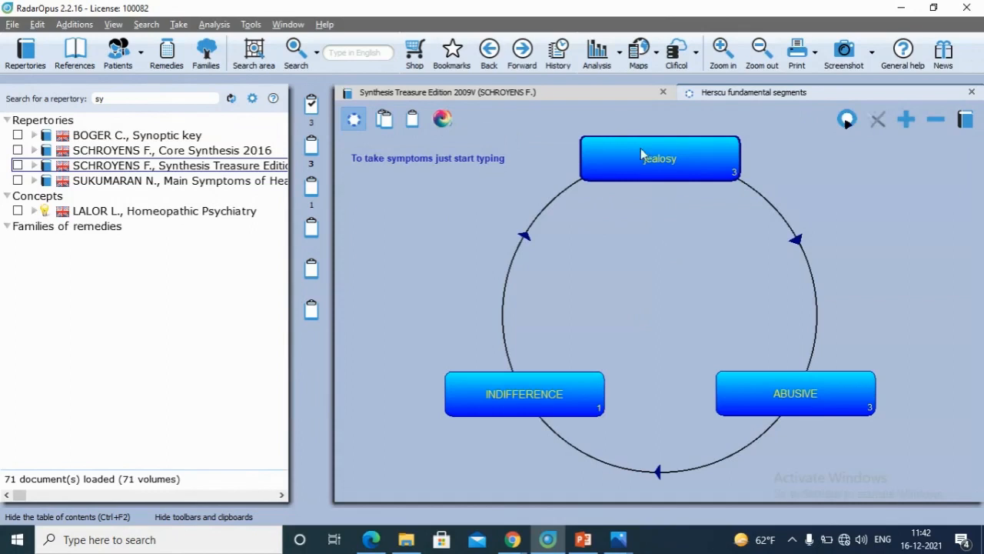
# Run the Herscu analysis on the segments and open the standard analysis with symptoms and remedies
pyautogui.click(566, 391)
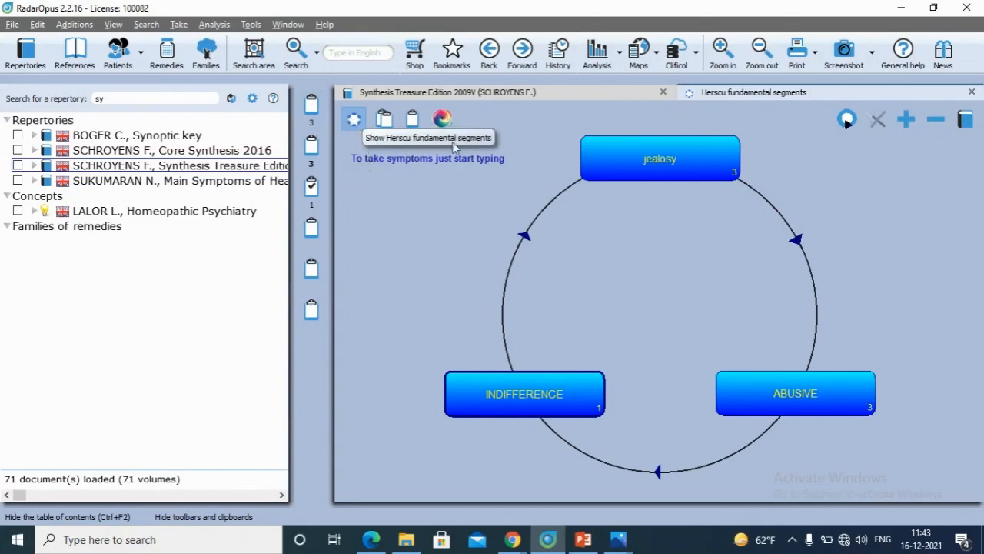
pyautogui.click(440, 119)
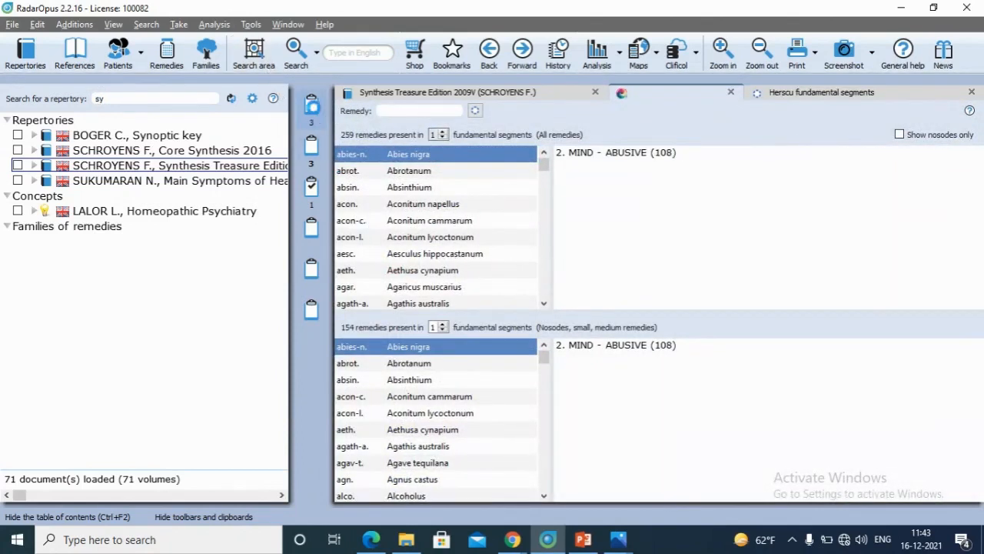
pyautogui.click(597, 51)
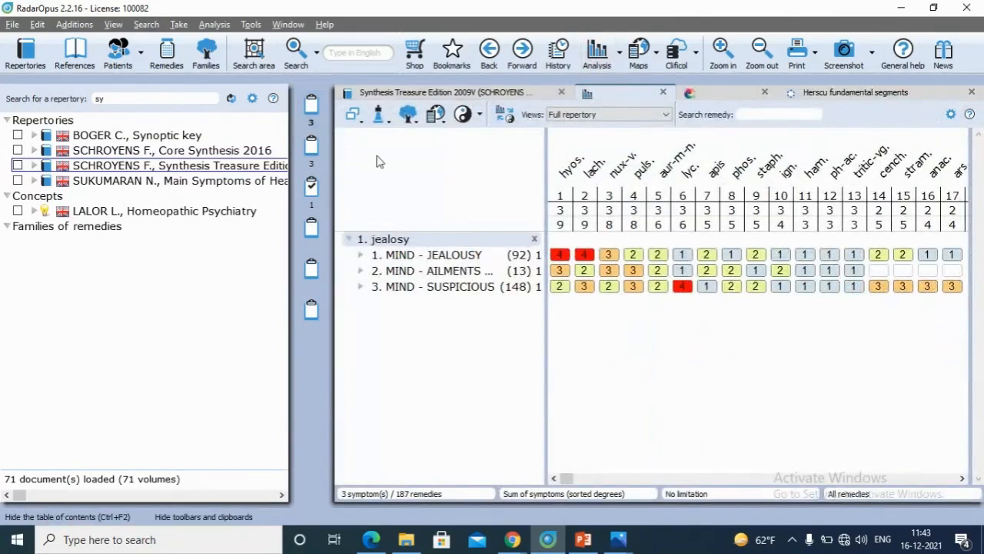
# Compare the remedy analyses of the individual segment clipboards, and display the combined analysis of all three segments
pyautogui.click(312, 146)
pyautogui.click(313, 182)
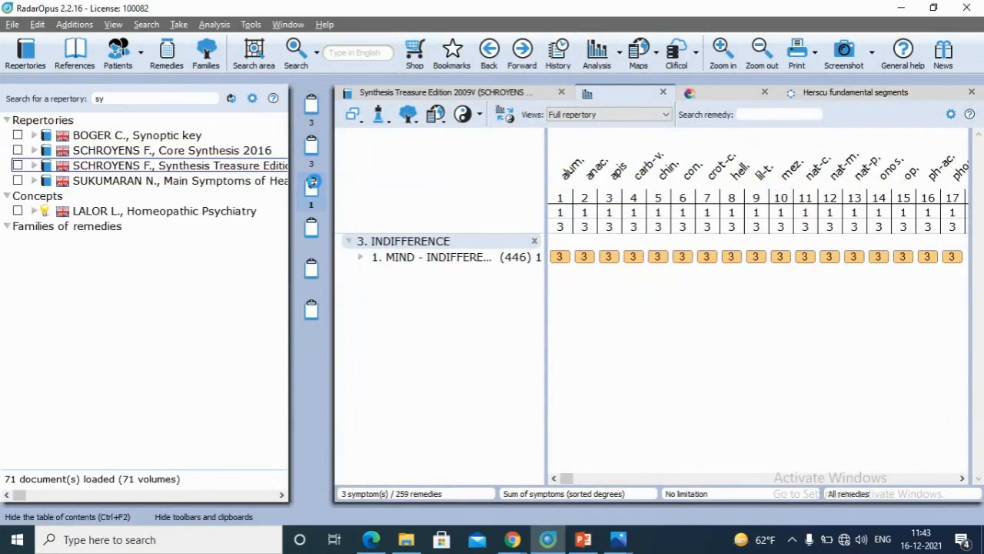
pyautogui.click(312, 104)
pyautogui.click(312, 145)
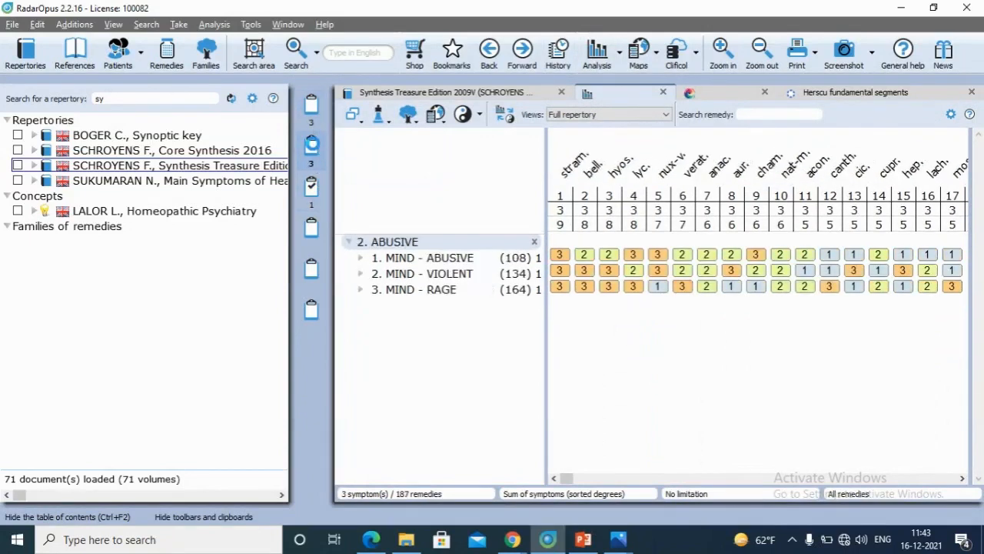
pyautogui.click(604, 50)
pyautogui.click(603, 51)
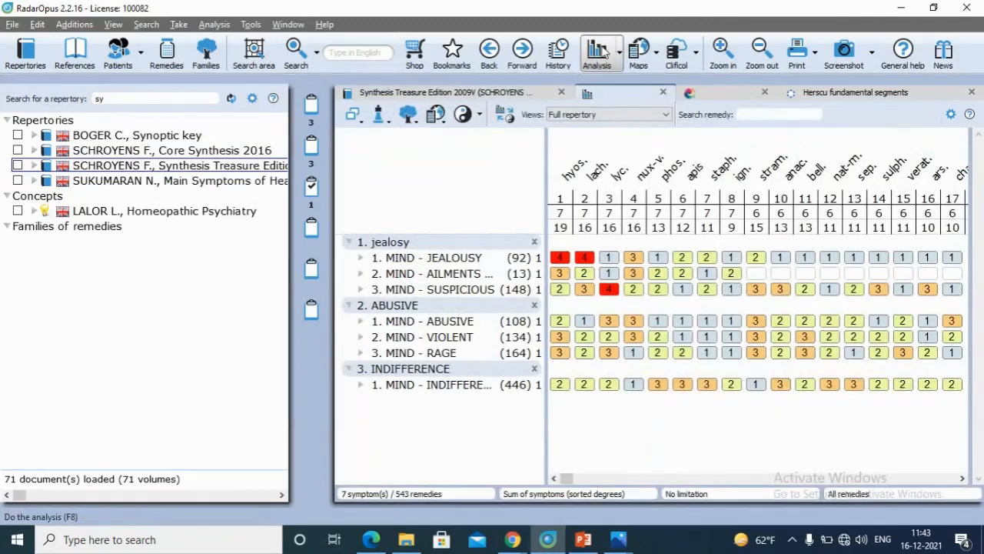
# Return to the Herscu analysis for remedies present in 3 fundamental segments and examine the list of all remedies
pyautogui.click(620, 52)
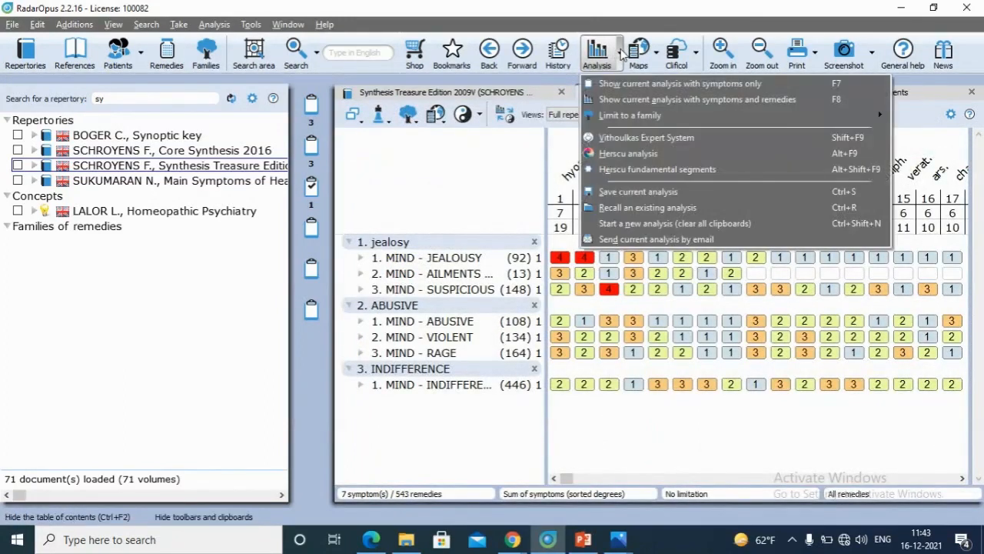
pyautogui.click(629, 171)
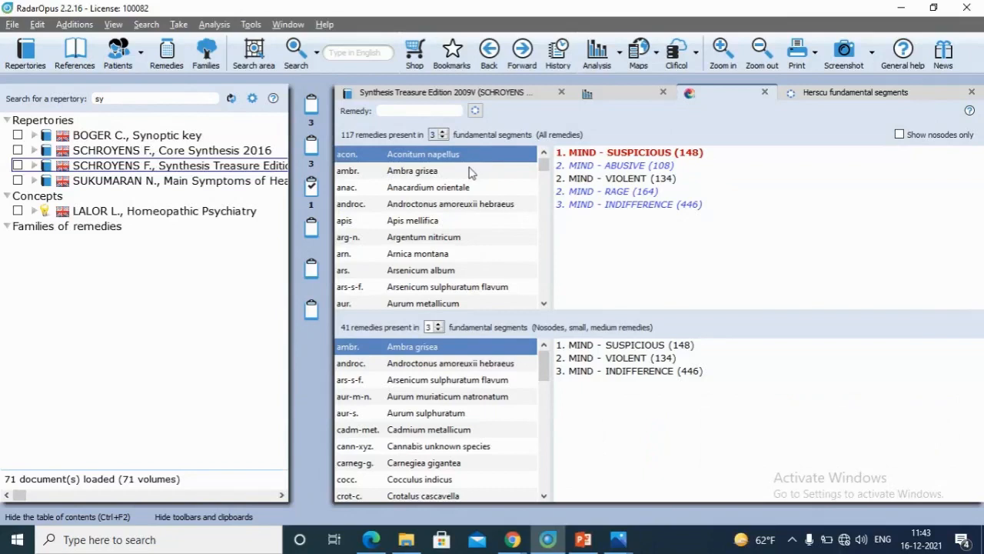
pyautogui.scroll(-1, 437, 196)
pyautogui.scroll(-4, 433, 202)
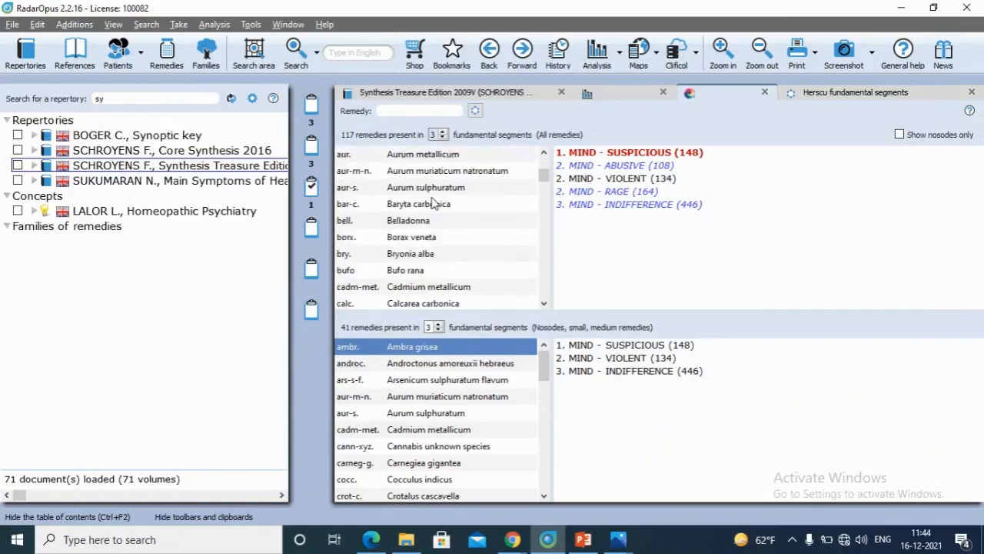
pyautogui.scroll(5, 433, 202)
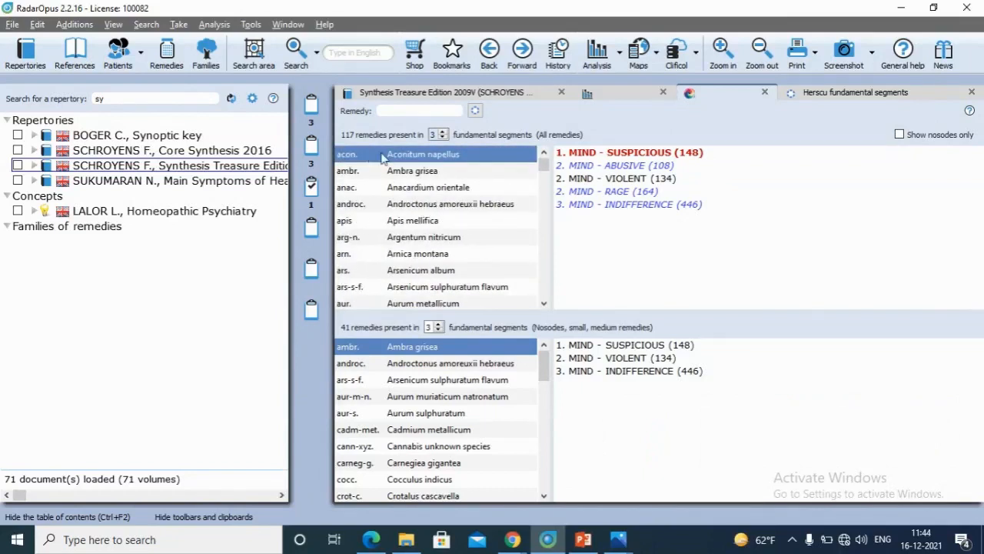
pyautogui.scroll(-2, 434, 175)
pyautogui.scroll(-10, 434, 176)
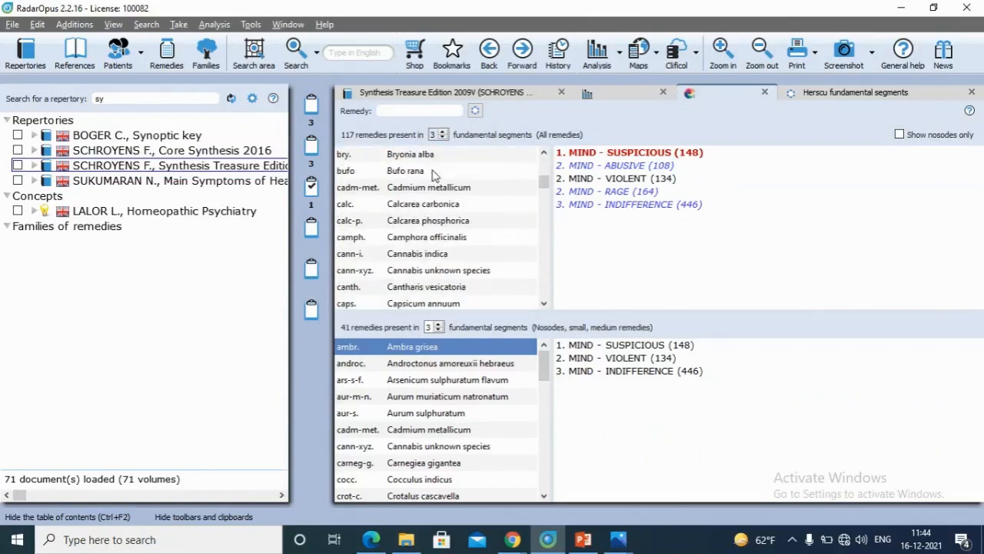
pyautogui.scroll(5, 435, 175)
pyautogui.scroll(8, 433, 176)
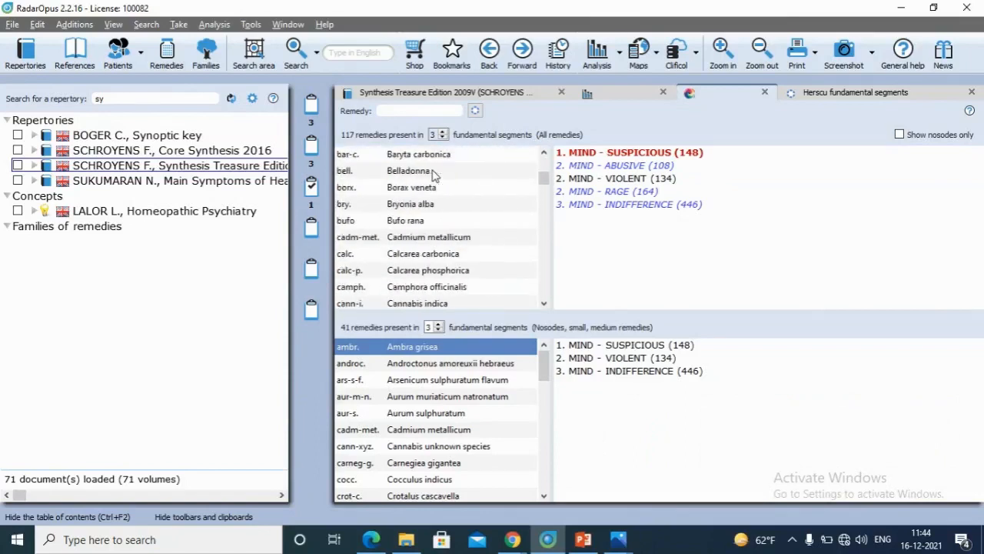
pyautogui.scroll(-8, 425, 173)
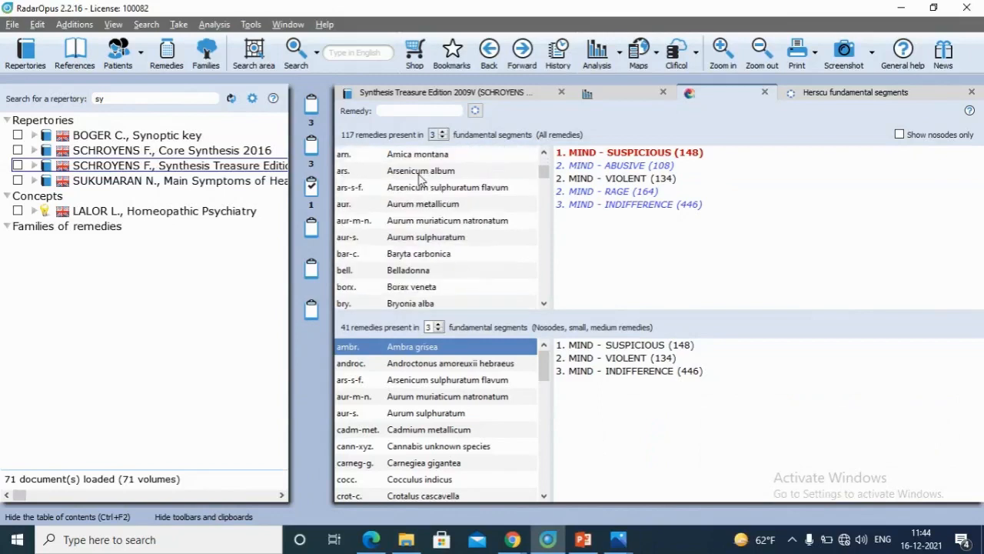
pyautogui.scroll(-9, 426, 185)
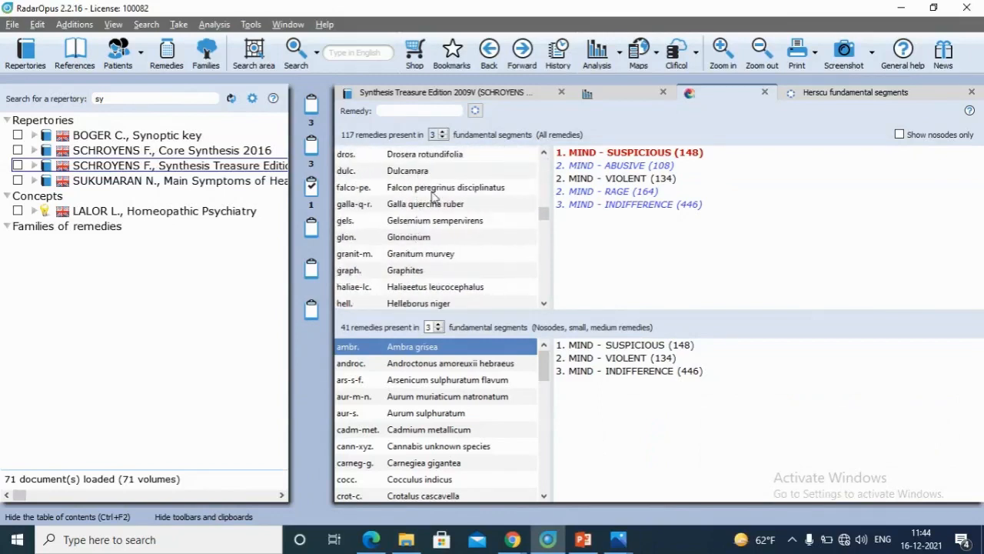
pyautogui.scroll(-1, 419, 236)
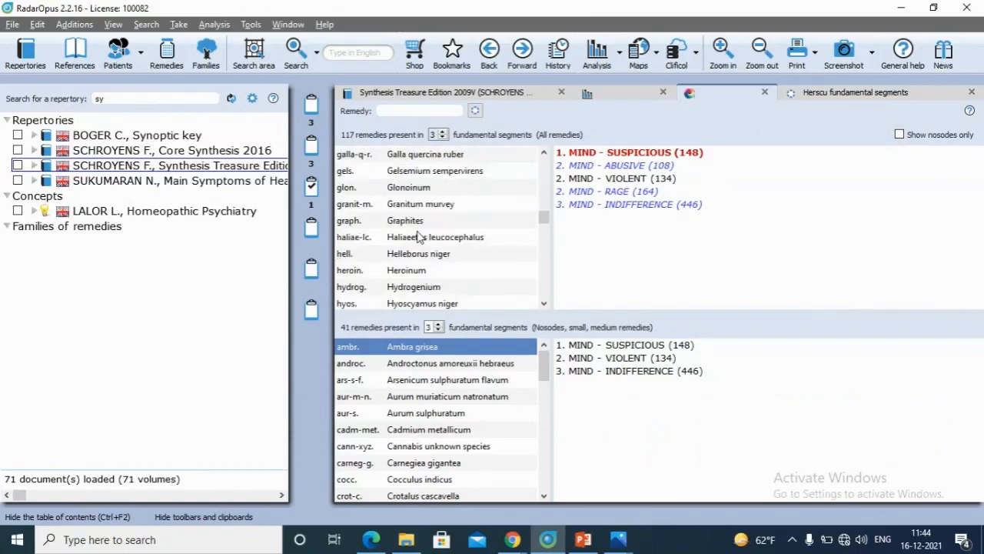
pyautogui.scroll(-1, 423, 281)
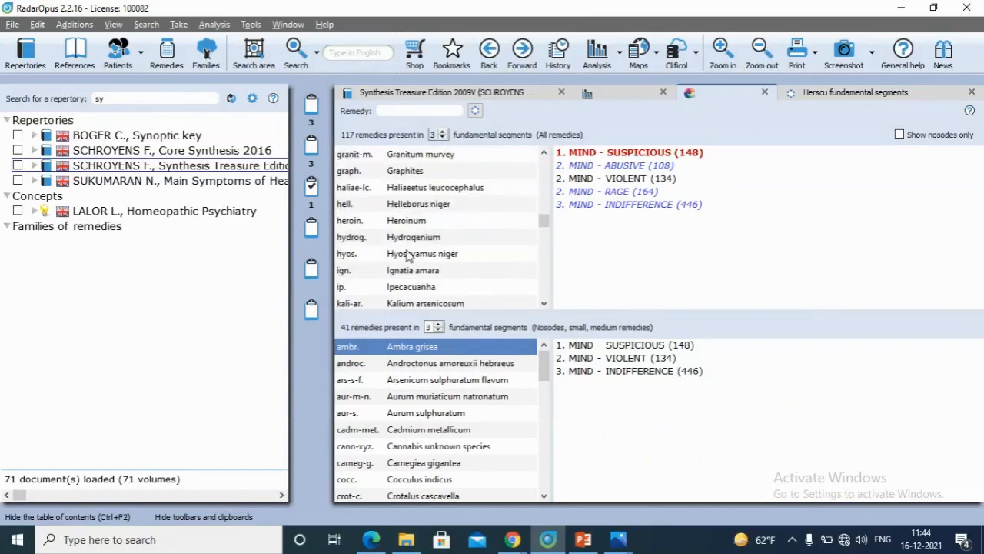
# Compare the segment rubrics covered by Hyoscyamus niger and Ignatia amara, leaving Hyoscyamus niger selected
pyautogui.click(408, 254)
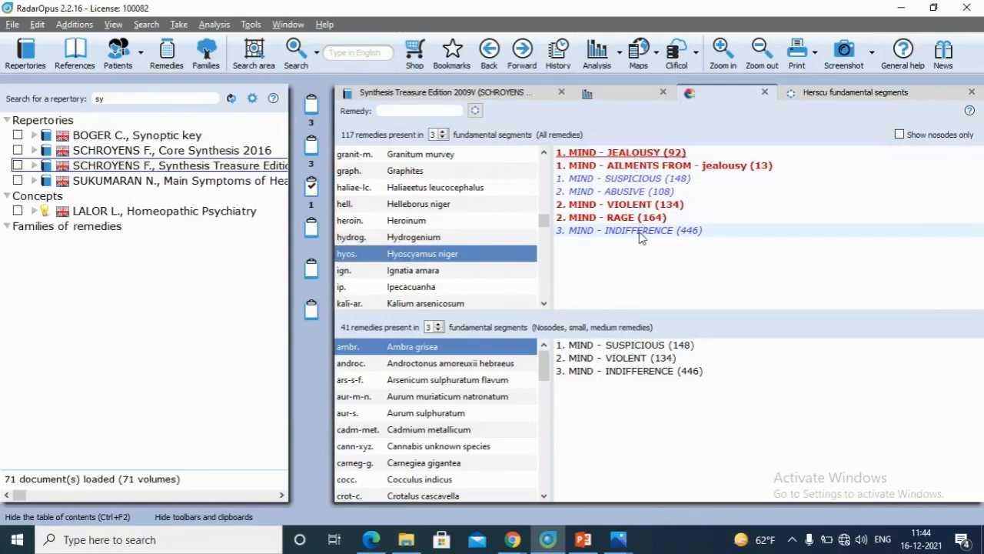
pyautogui.scroll(-1, 544, 360)
pyautogui.scroll(1, 544, 360)
pyautogui.click(393, 272)
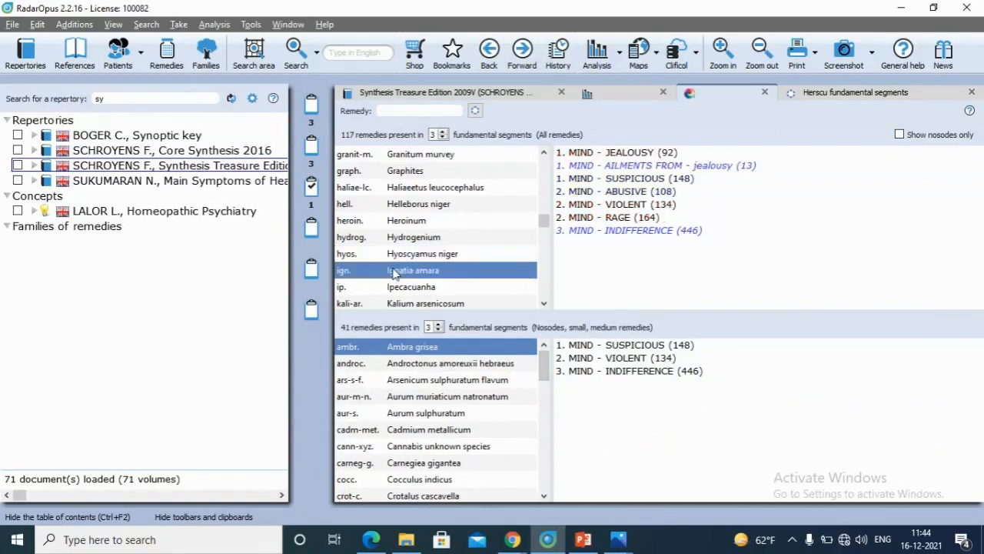
pyautogui.click(401, 255)
pyautogui.scroll(6, 455, 247)
pyautogui.scroll(7, 454, 247)
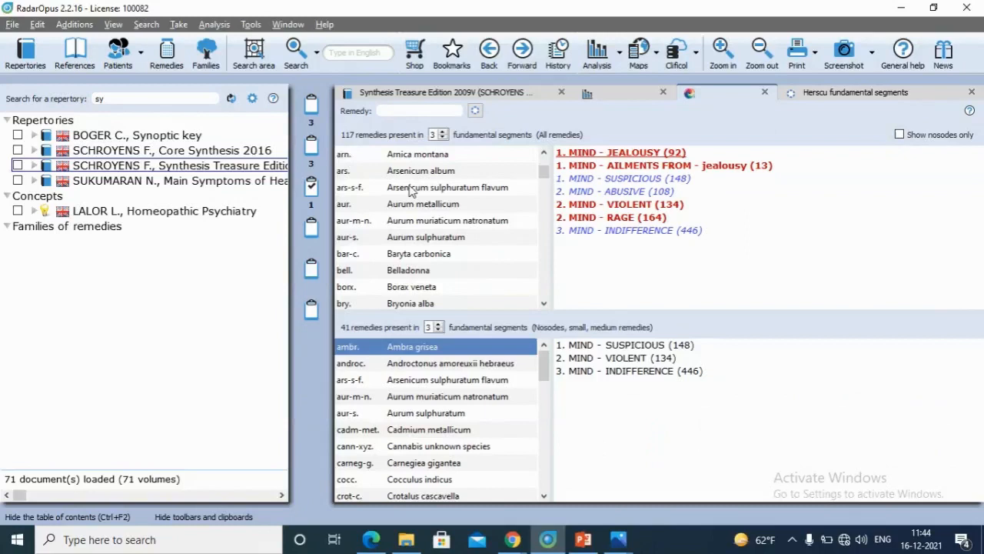
# Examine the segment rubrics covered by Aurum metallicum among all remedies and by Cocculus indicus among the nosodes, small and medium remedies
pyautogui.click(410, 190)
pyautogui.click(414, 205)
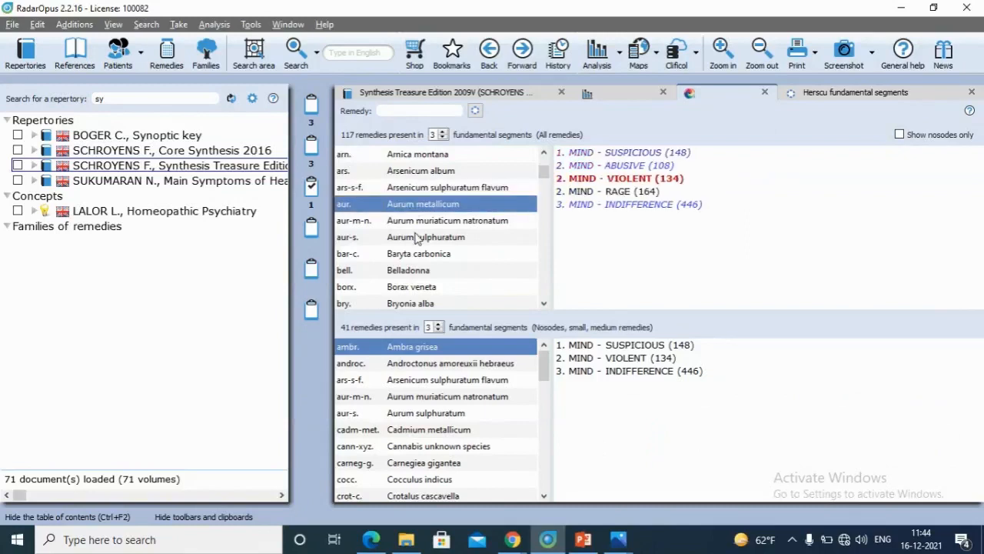
pyautogui.scroll(-7, 415, 240)
pyautogui.scroll(-6, 415, 250)
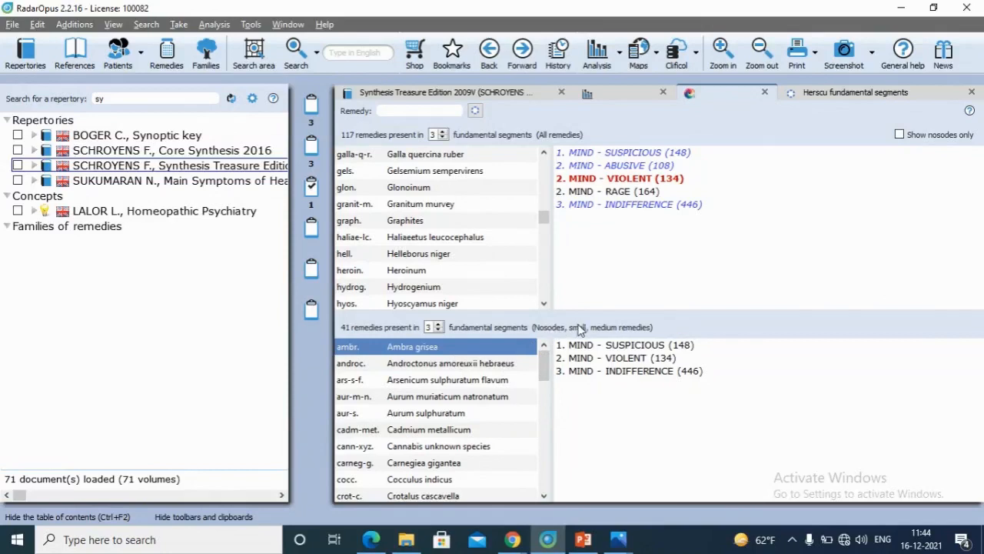
pyautogui.scroll(-2, 482, 382)
pyautogui.scroll(-1, 400, 398)
pyautogui.scroll(1, 396, 398)
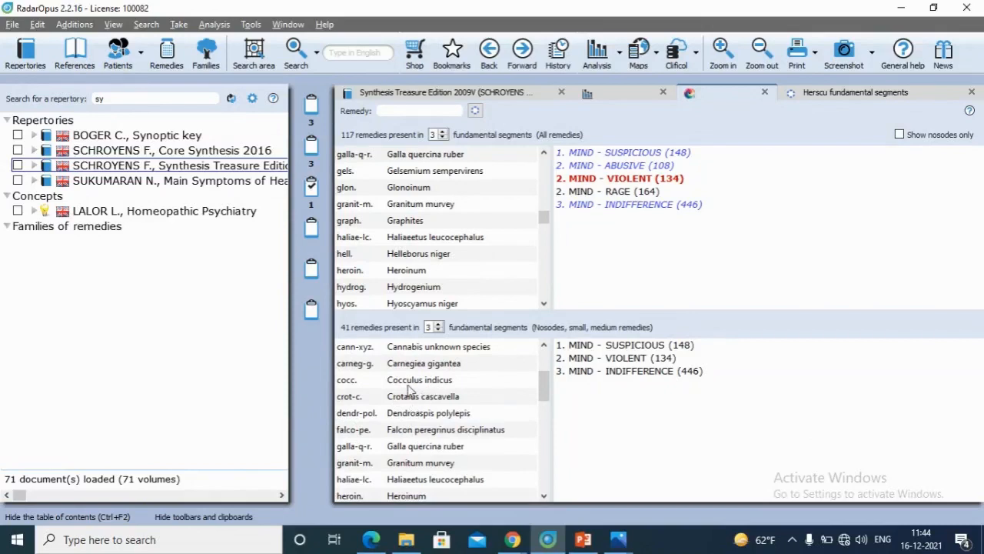
pyautogui.click(421, 385)
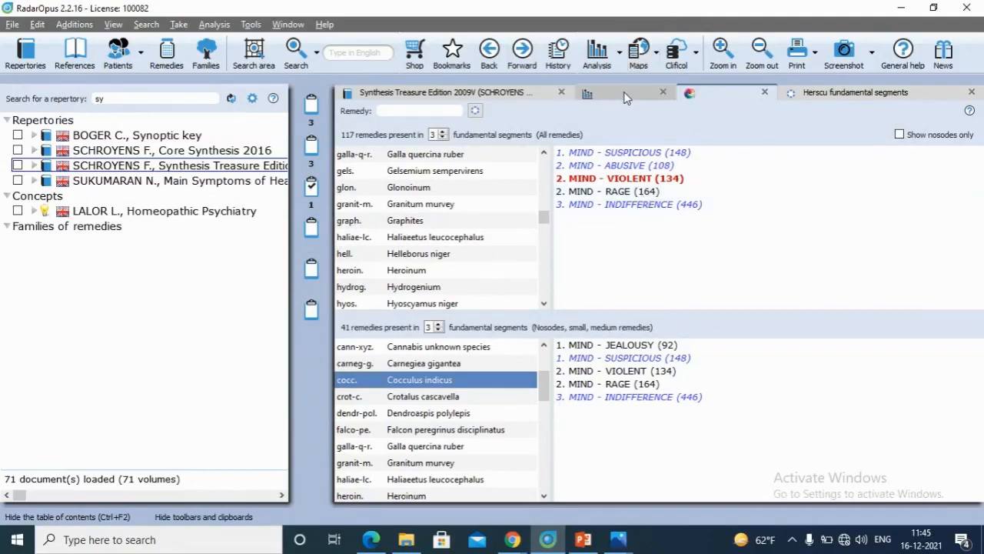
# Review the combined analysis of the three segments, and browse the list of all remedies in the Herscu analysis again
pyautogui.click(597, 56)
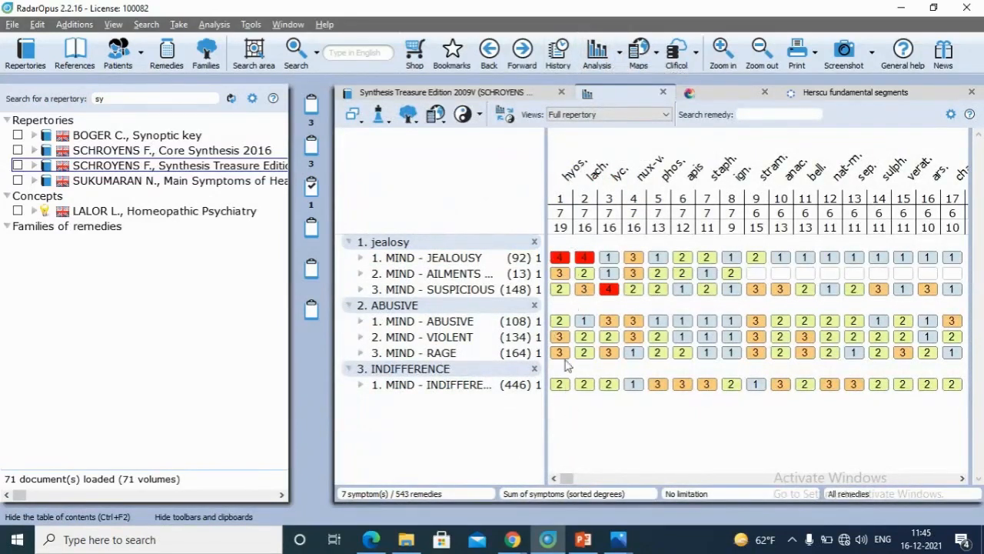
pyautogui.click(689, 93)
pyautogui.scroll(-3, 460, 217)
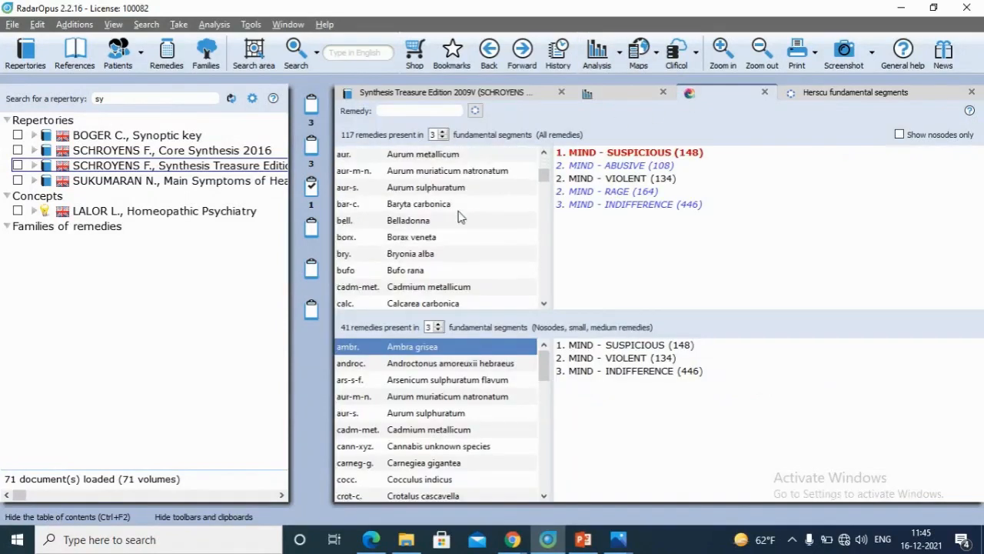
pyautogui.scroll(-1, 460, 217)
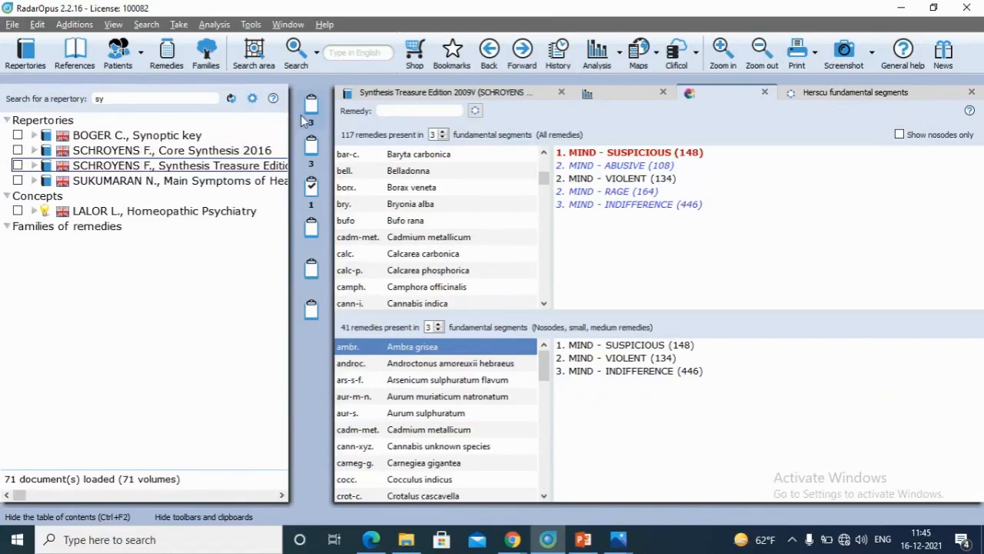
# Save the current analysis to the default folder under the name "herscu mind", and open the recall of existing analyses
pyautogui.click(620, 52)
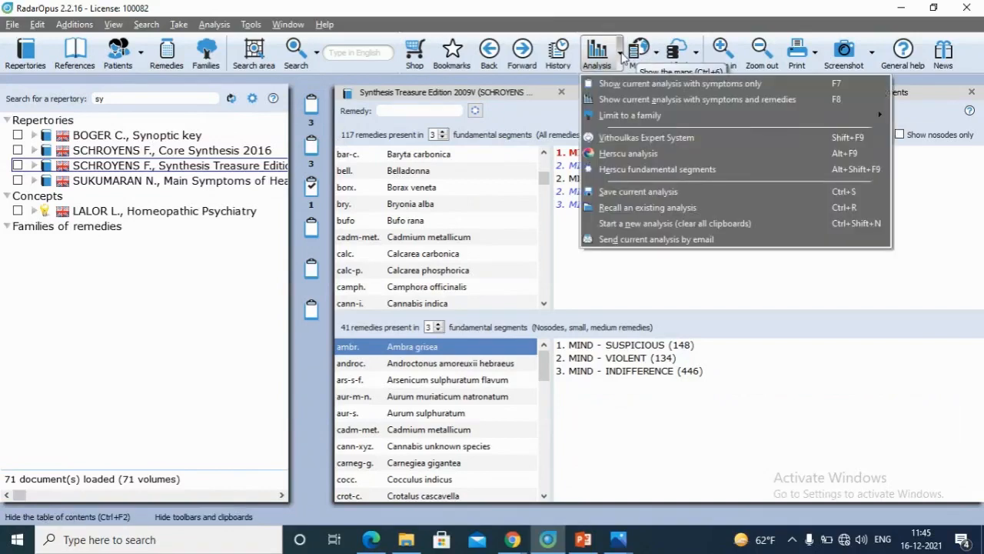
pyautogui.click(639, 196)
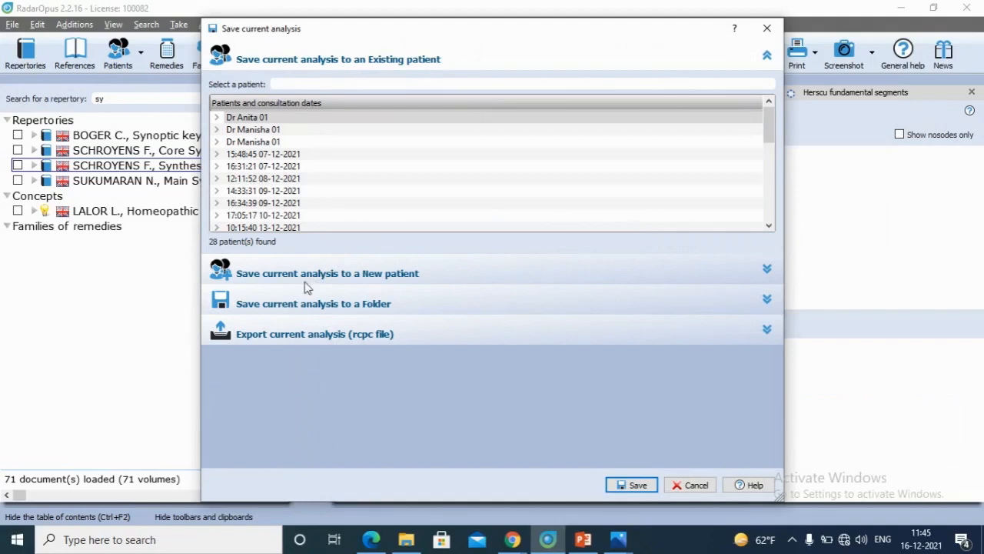
pyautogui.click(295, 304)
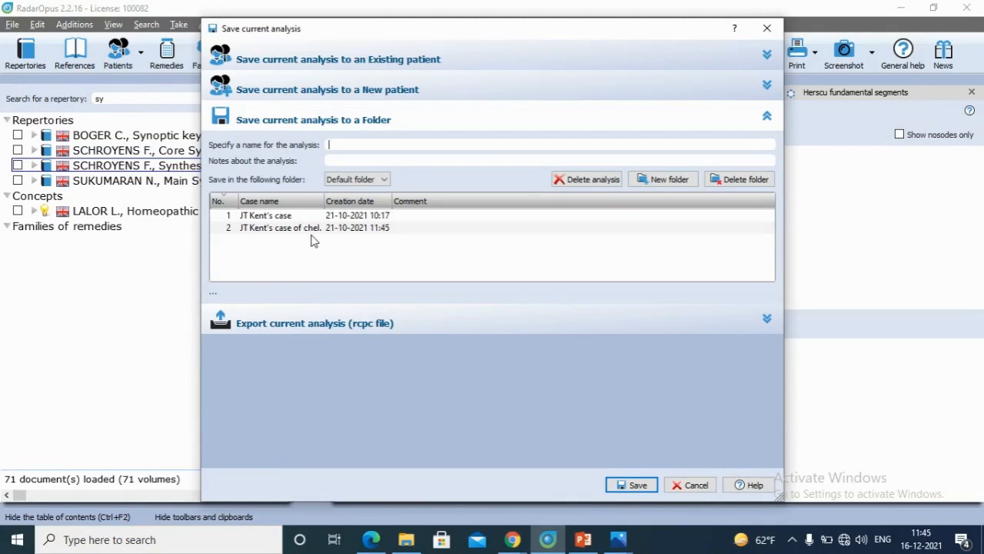
pyautogui.write('herscu mind')
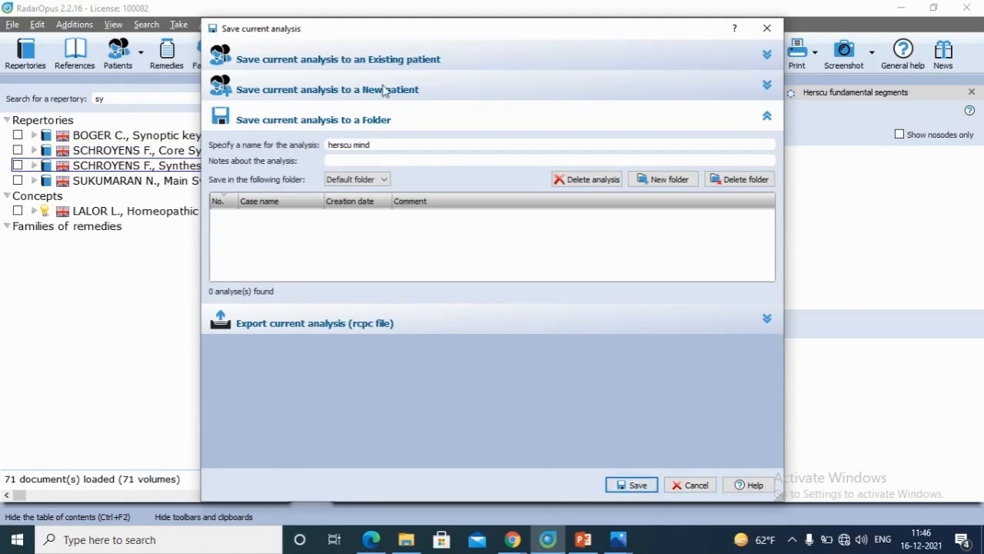
pyautogui.click(608, 484)
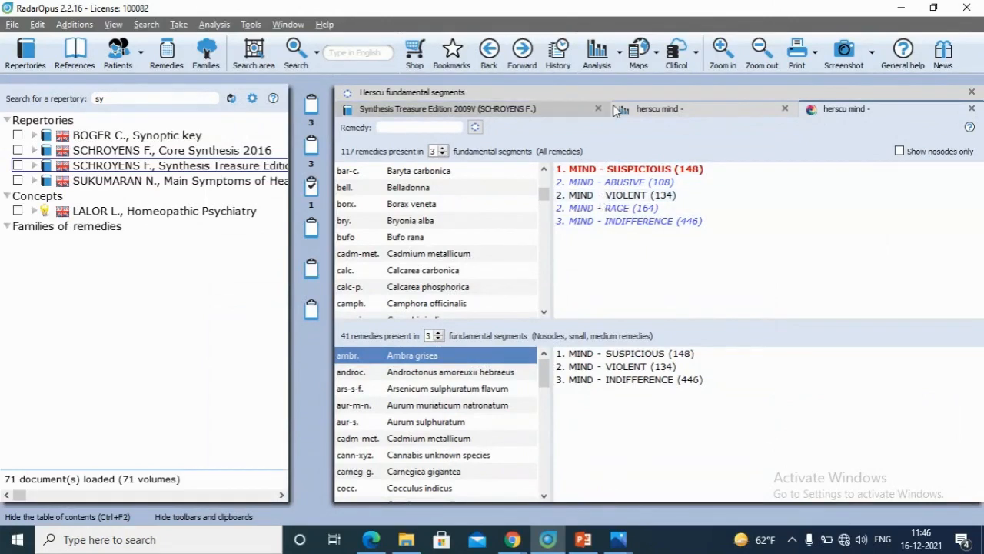
pyautogui.click(619, 54)
pyautogui.click(630, 209)
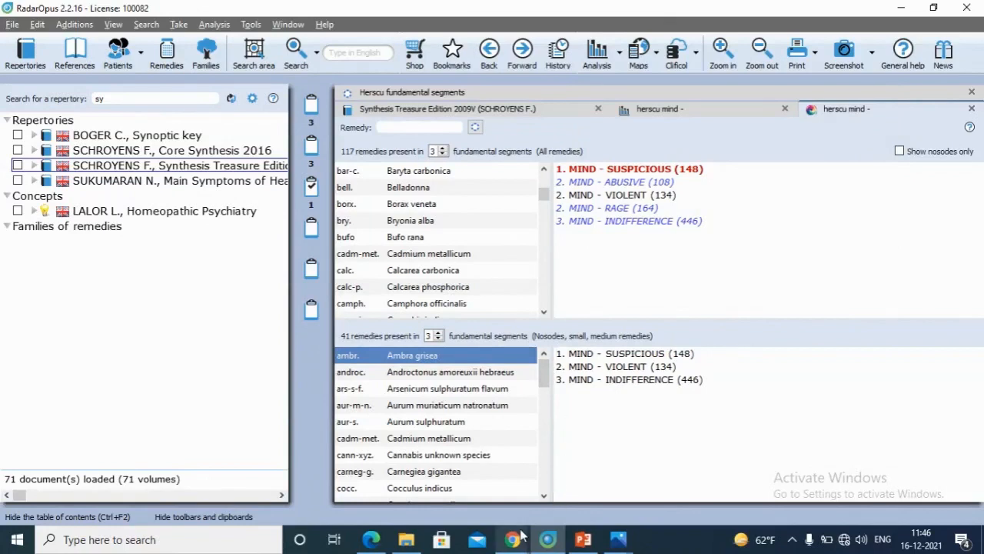
# Switch to the WebinarJam live broadcast in Chrome and end the event
pyautogui.moveTo(512, 538)
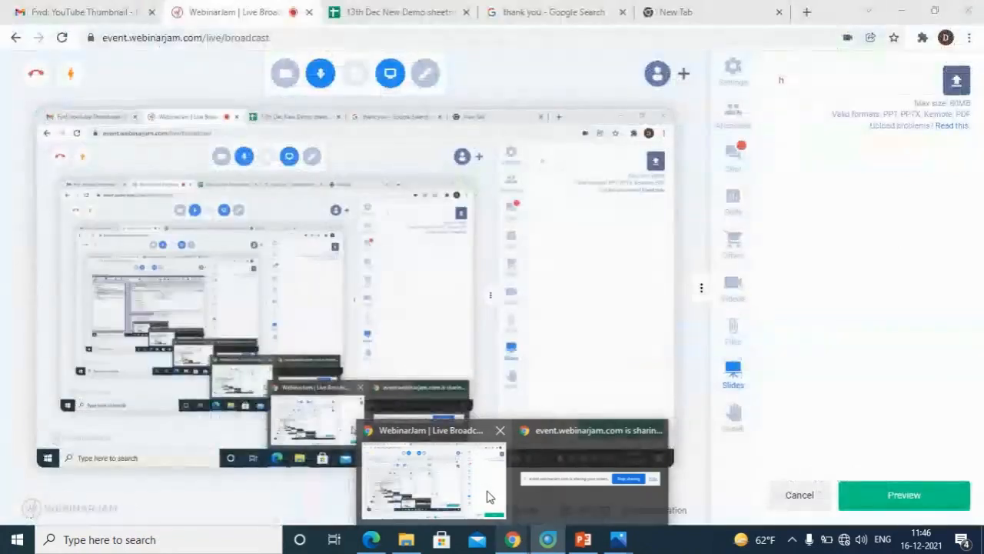
pyautogui.click(490, 497)
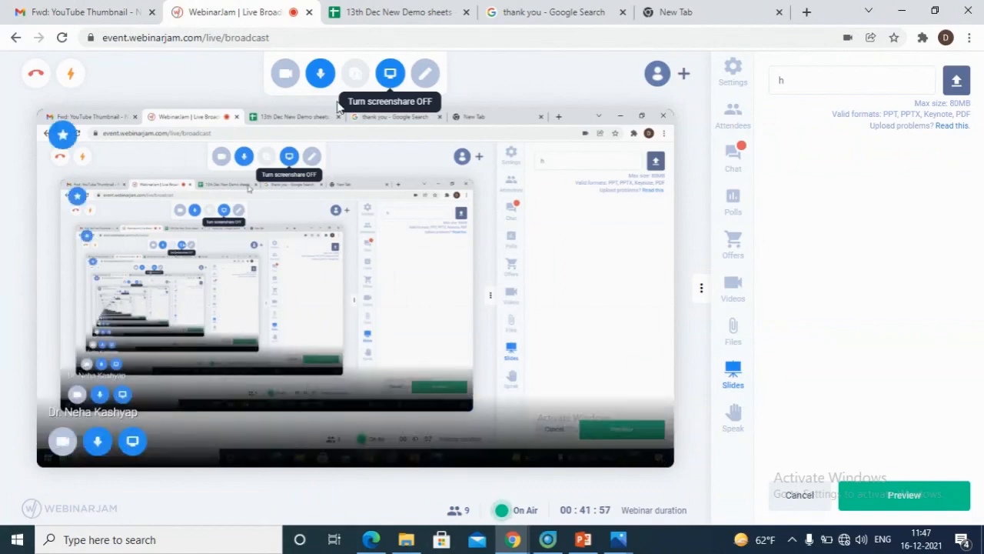
pyautogui.click(36, 73)
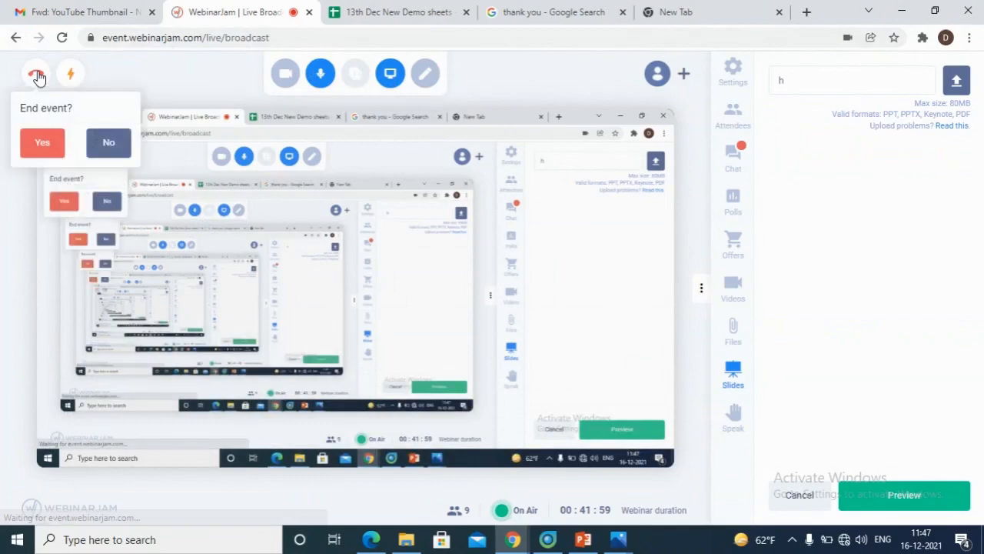